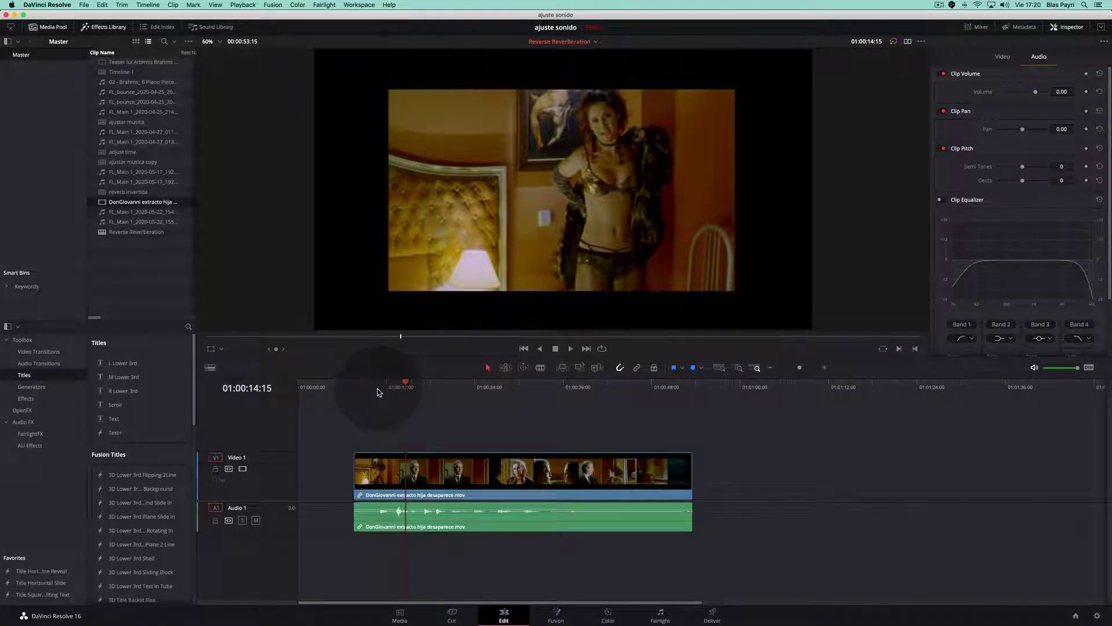
- Play the DonGiovanni clip from about 01:00:12:08 to about 01:00:20:08 to hear its original dialogue
click(388, 387)
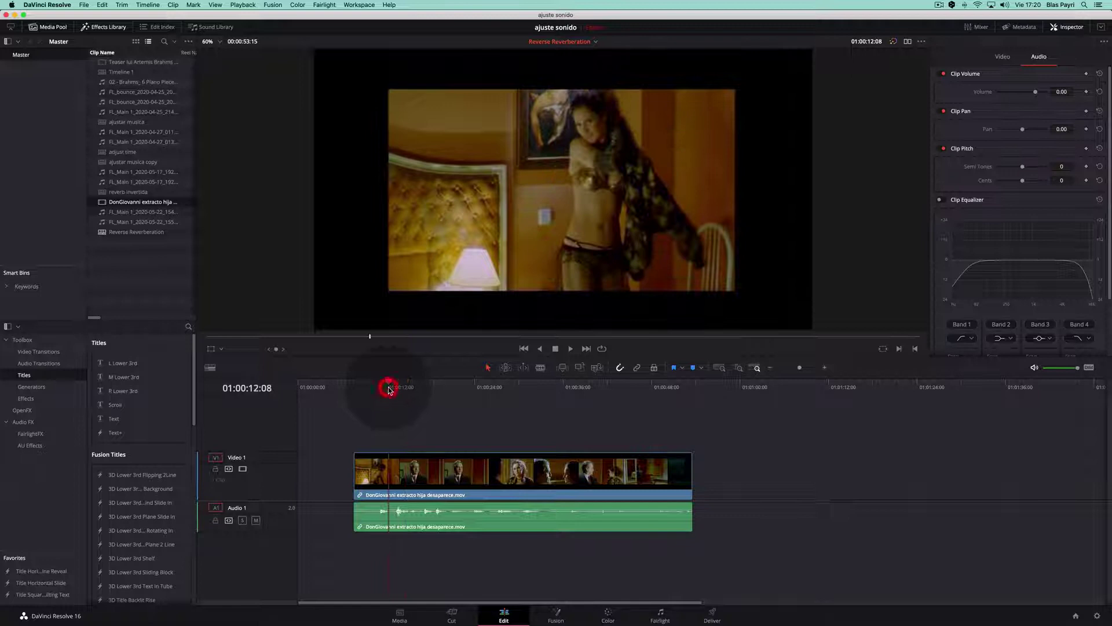
key(space)
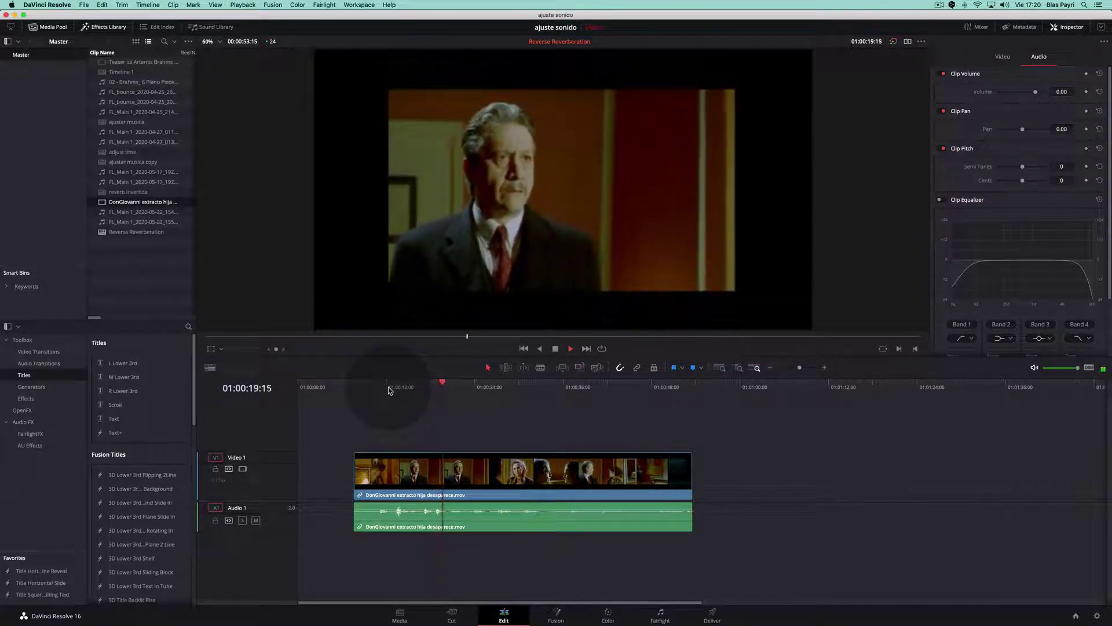
key(space)
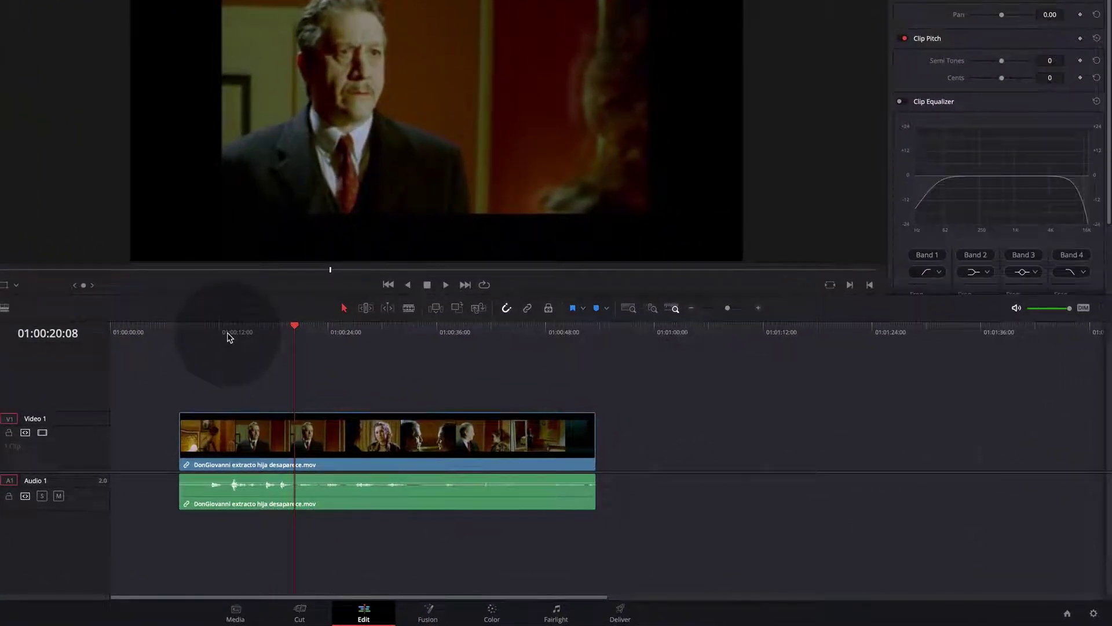
- On the Fairlight page, set the timeline's in point at the start of the audio clip, 01:00:07:15
click(556, 613)
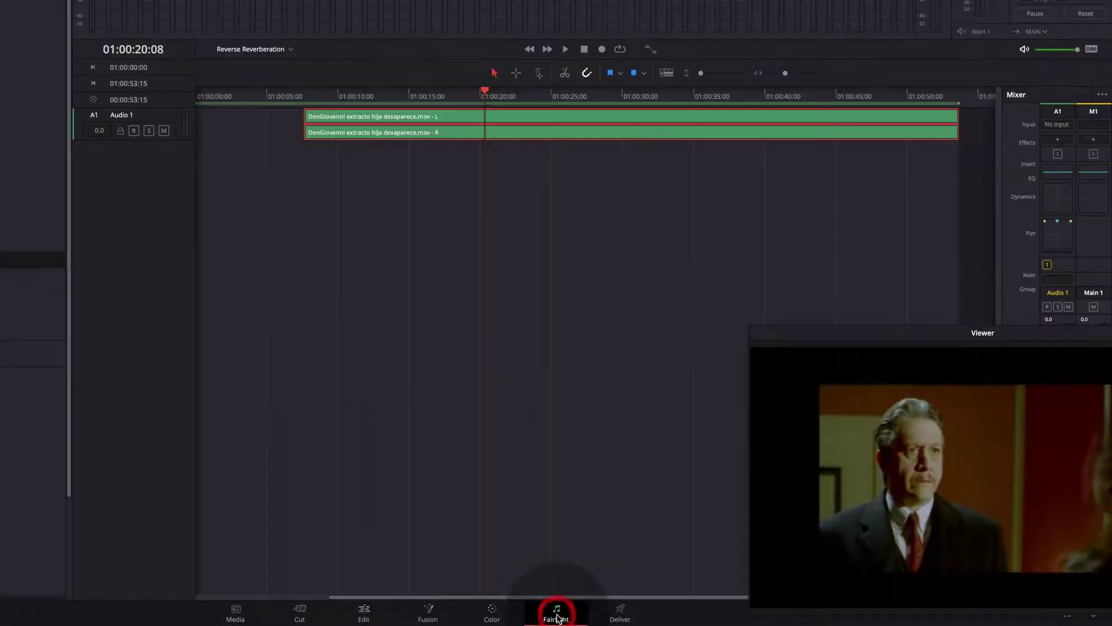
click(333, 182)
click(305, 94)
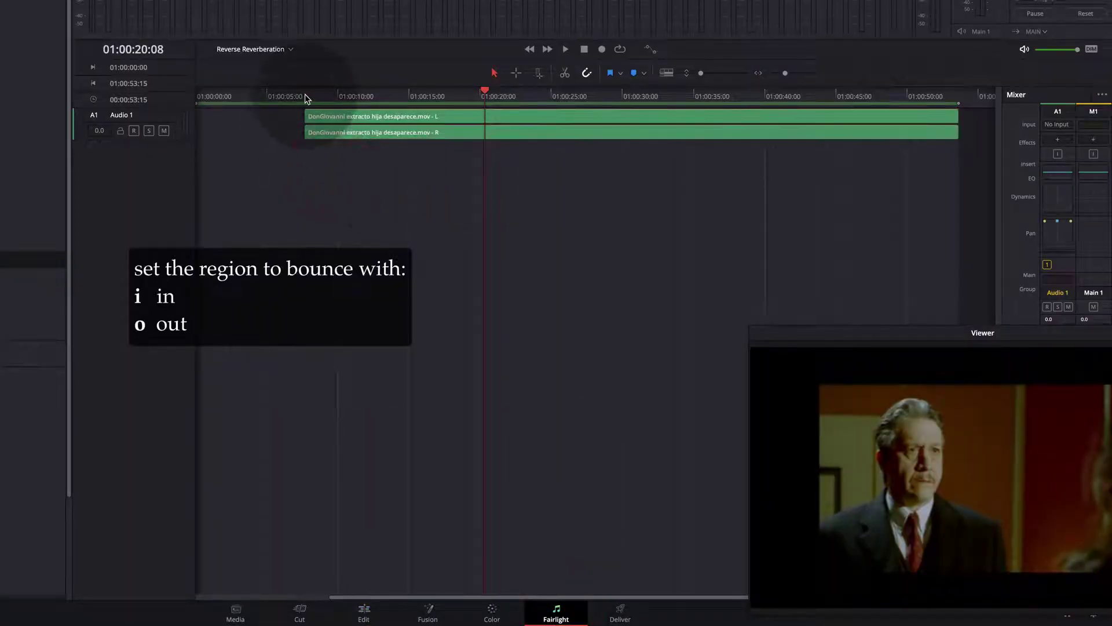
click(305, 94)
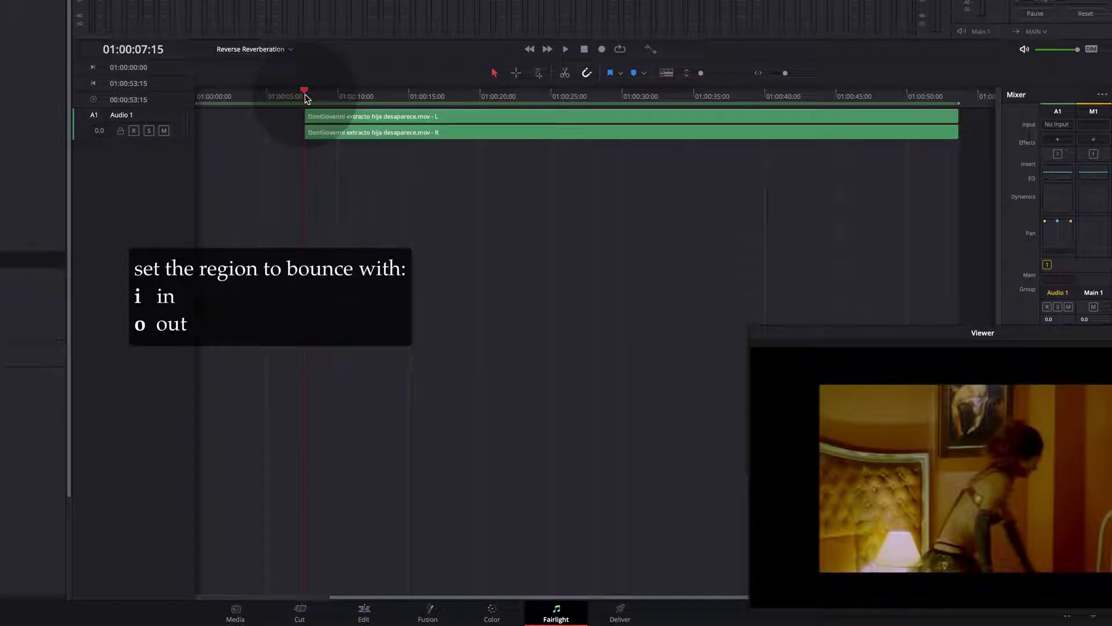
key(i)
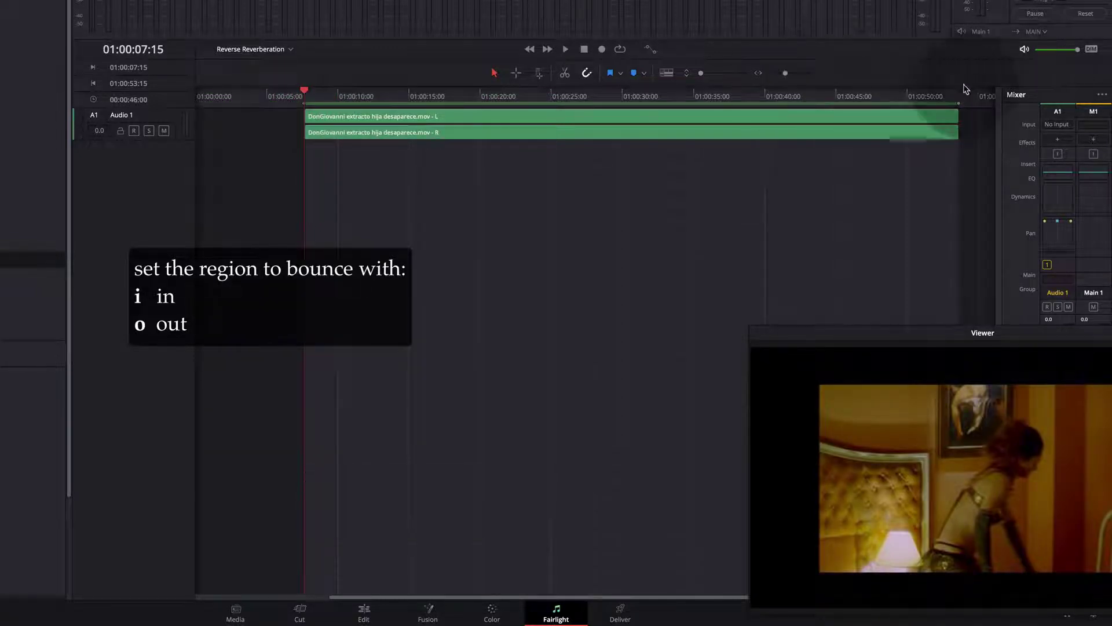
- Set the timeline's out point at 01:00:46:02, before the end of the audio clip
click(958, 95)
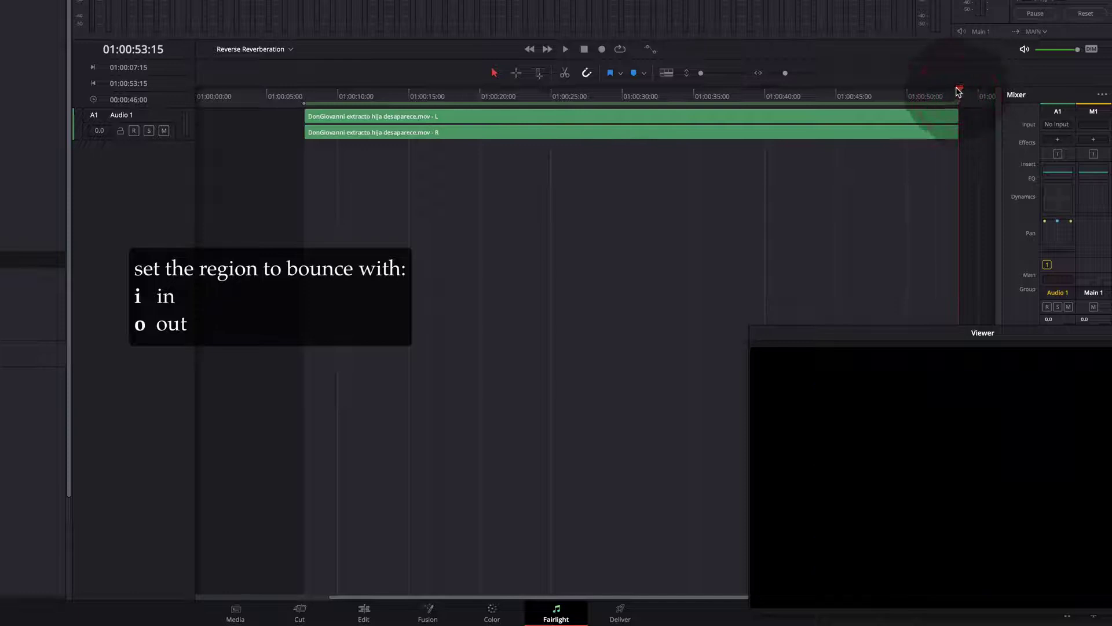
drag(958, 93, 893, 94)
click(854, 97)
click(857, 99)
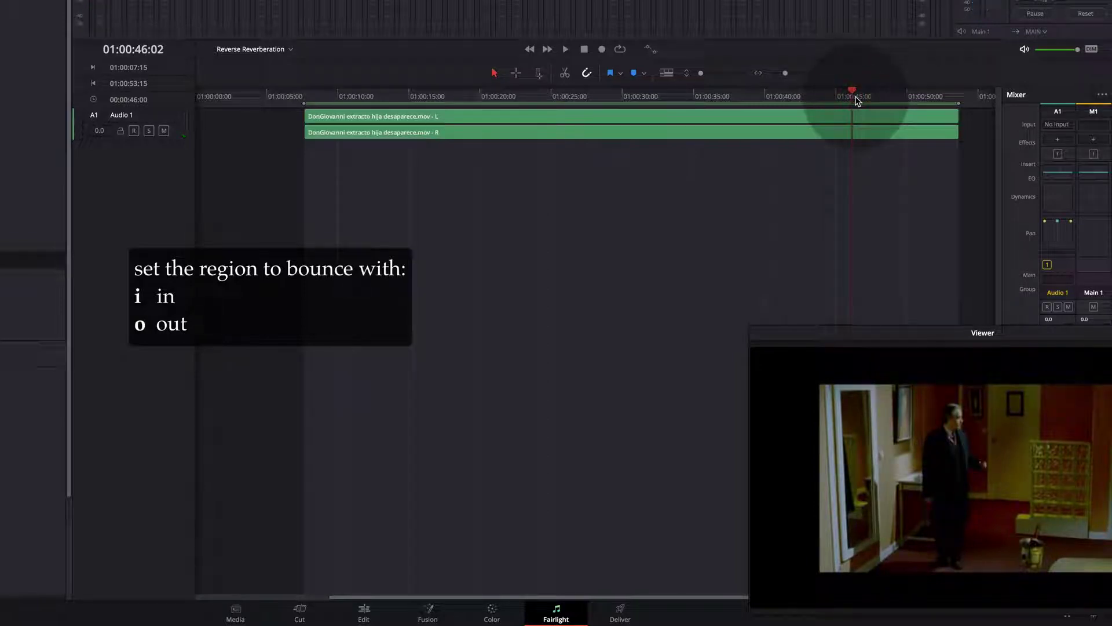
key(o)
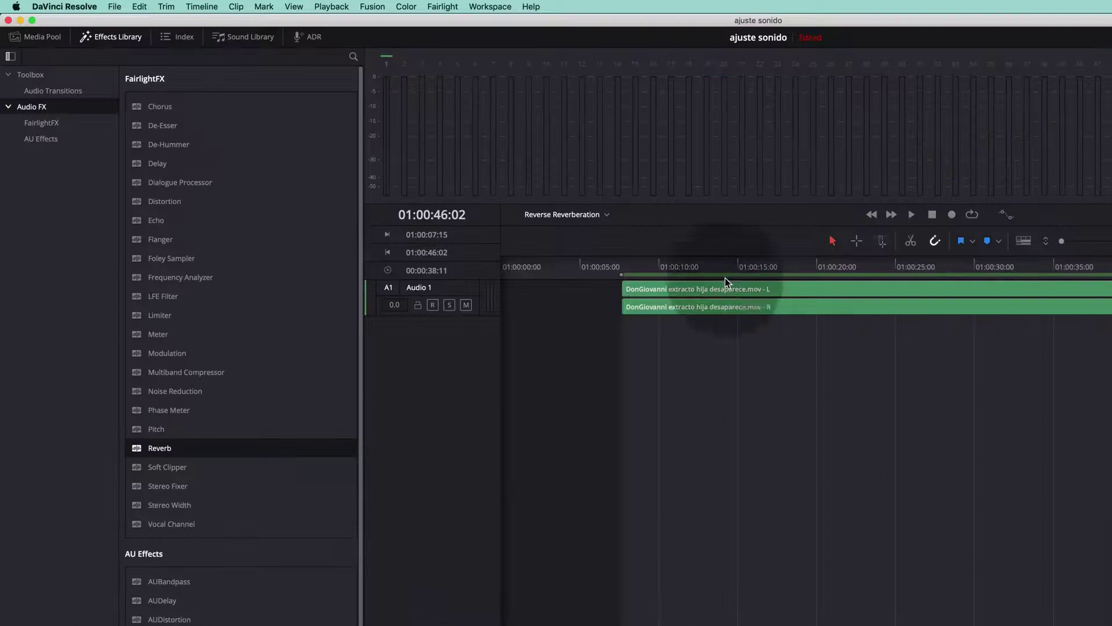
- Bounce the Main 1 mix of the marked region to a new track
click(199, 6)
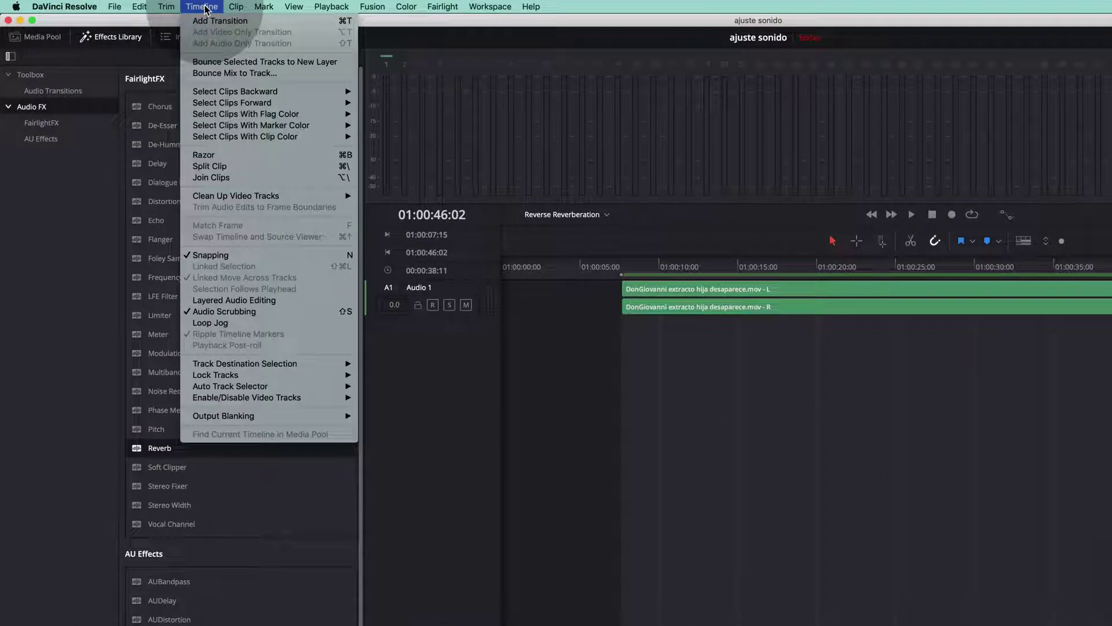
click(219, 74)
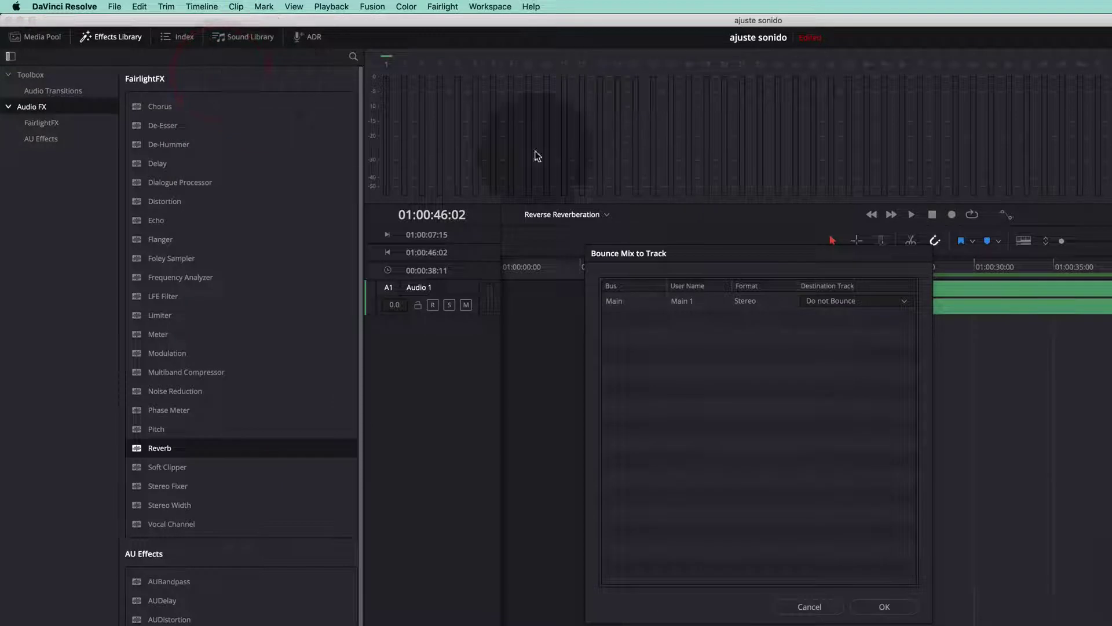
click(820, 301)
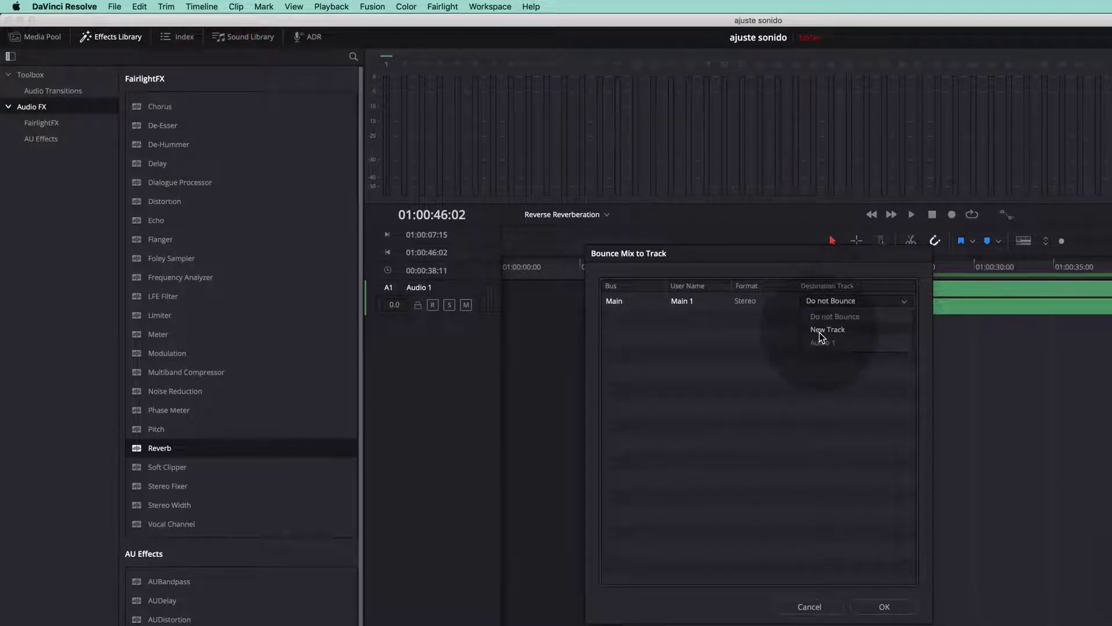
click(820, 330)
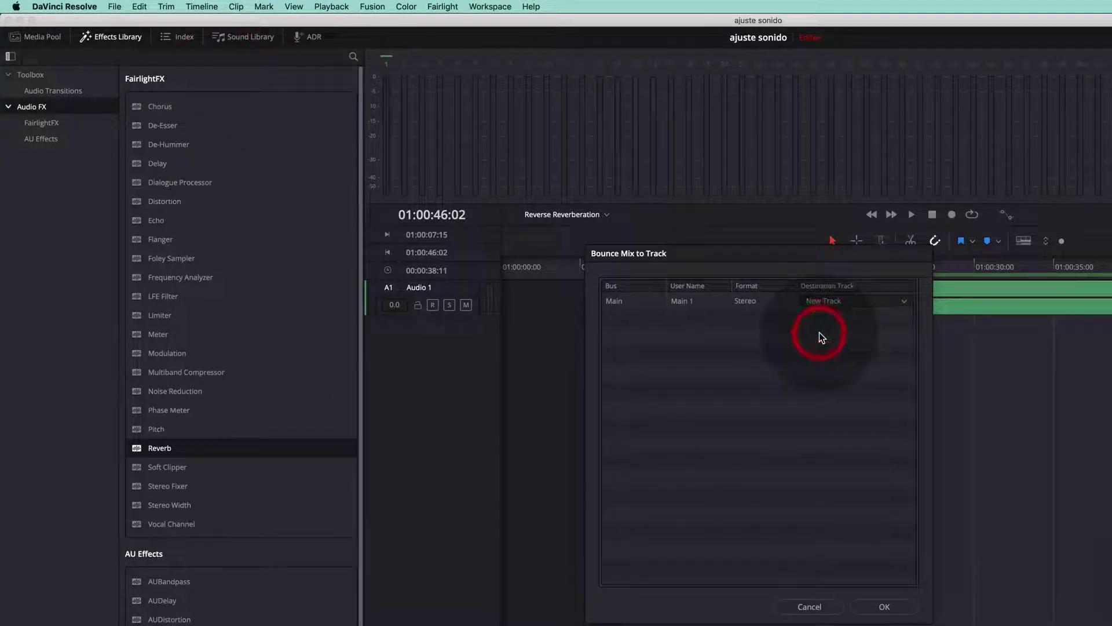
click(870, 606)
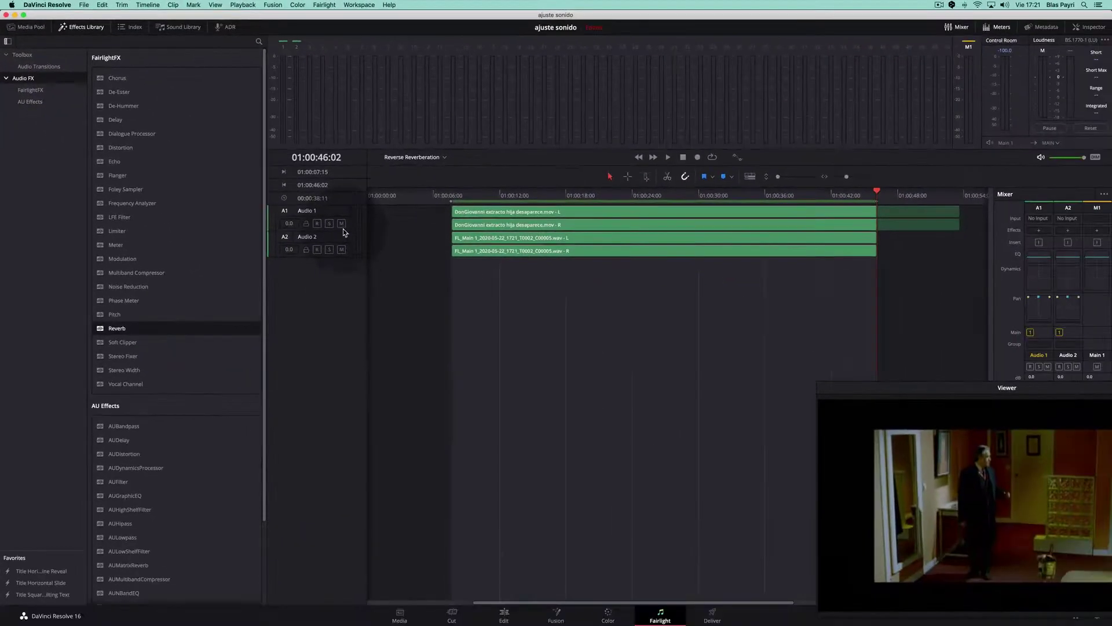
- On the Edit page, add timeline markers at the bounced clip's start, 01:00:07:15, and its end, 01:00:46:02
click(504, 616)
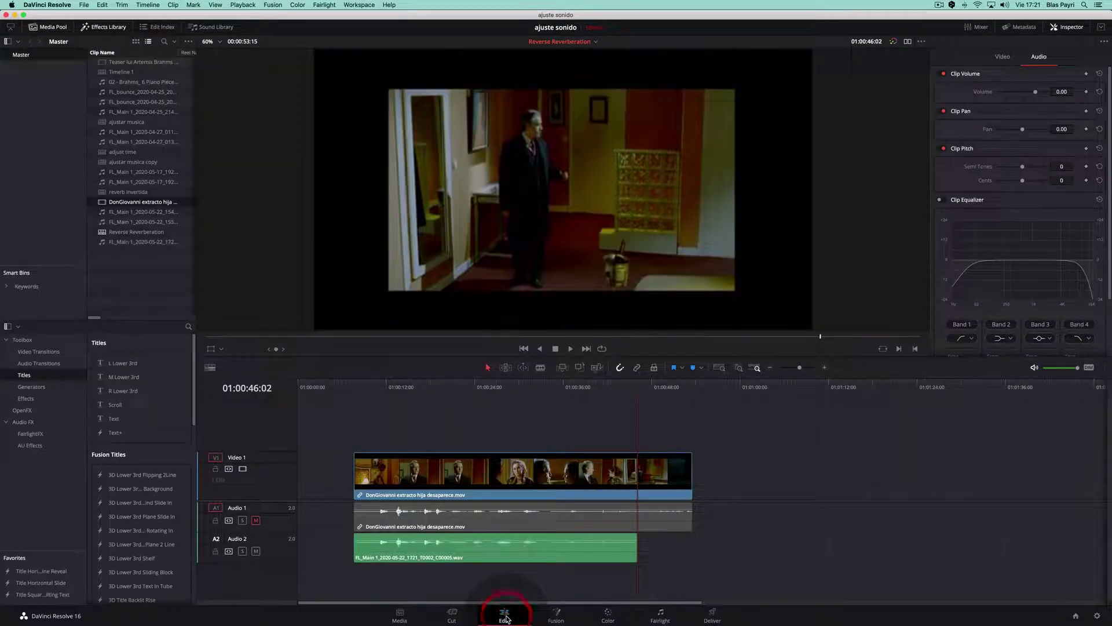
click(359, 389)
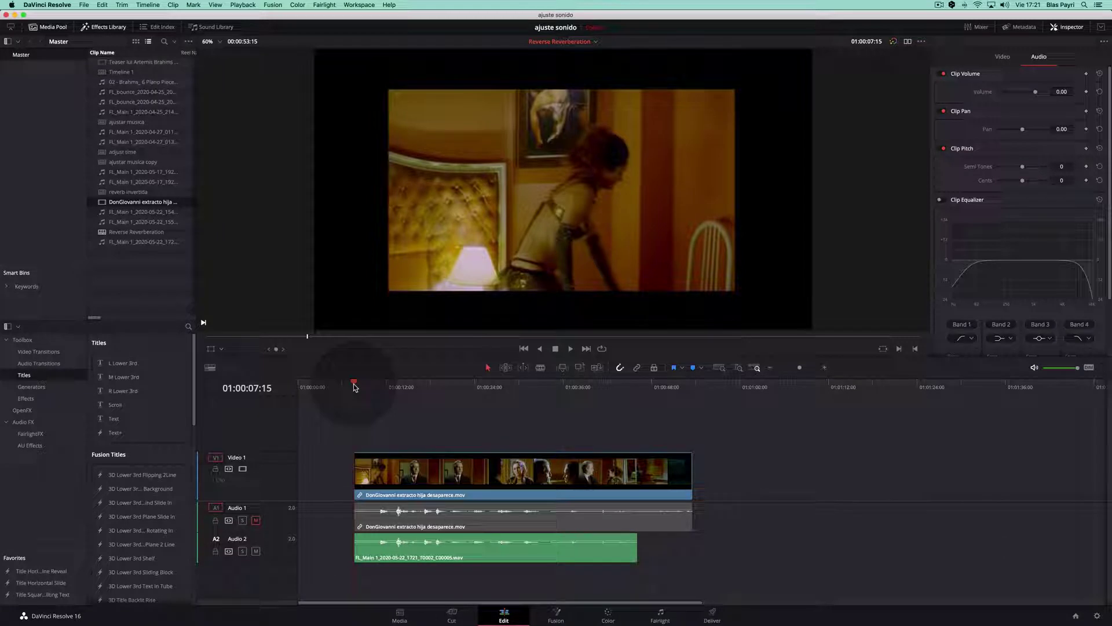
key(m)
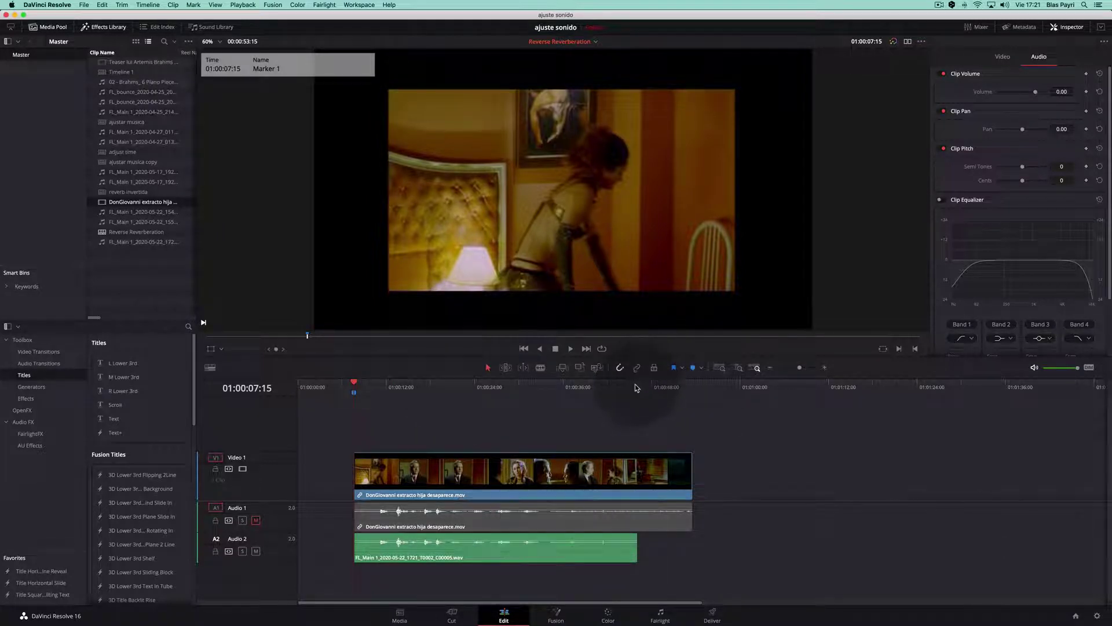
click(638, 388)
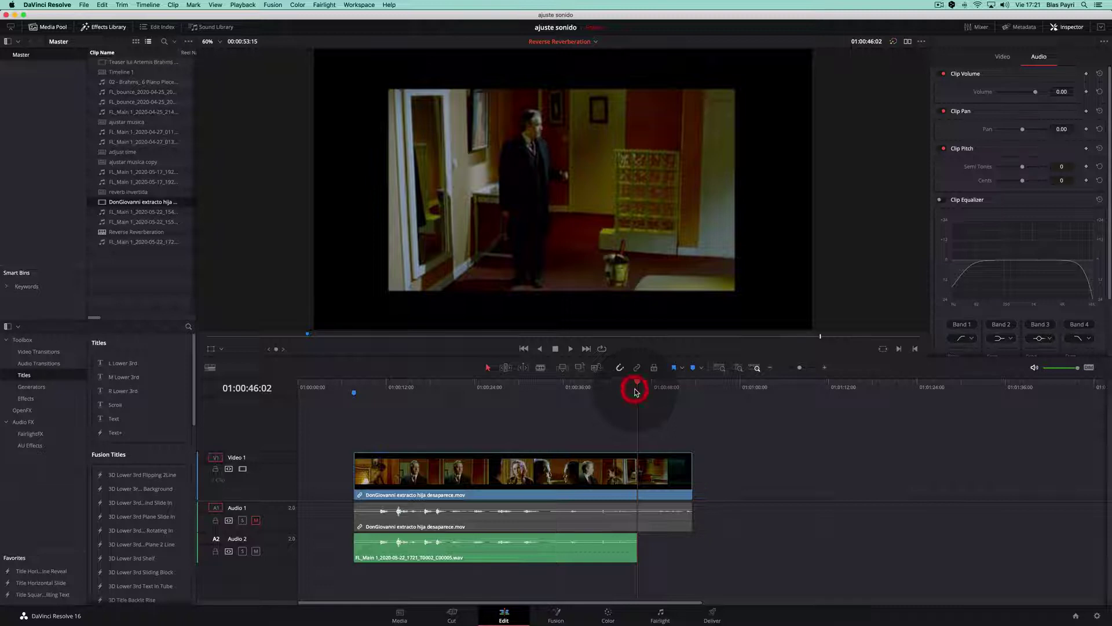
key(m)
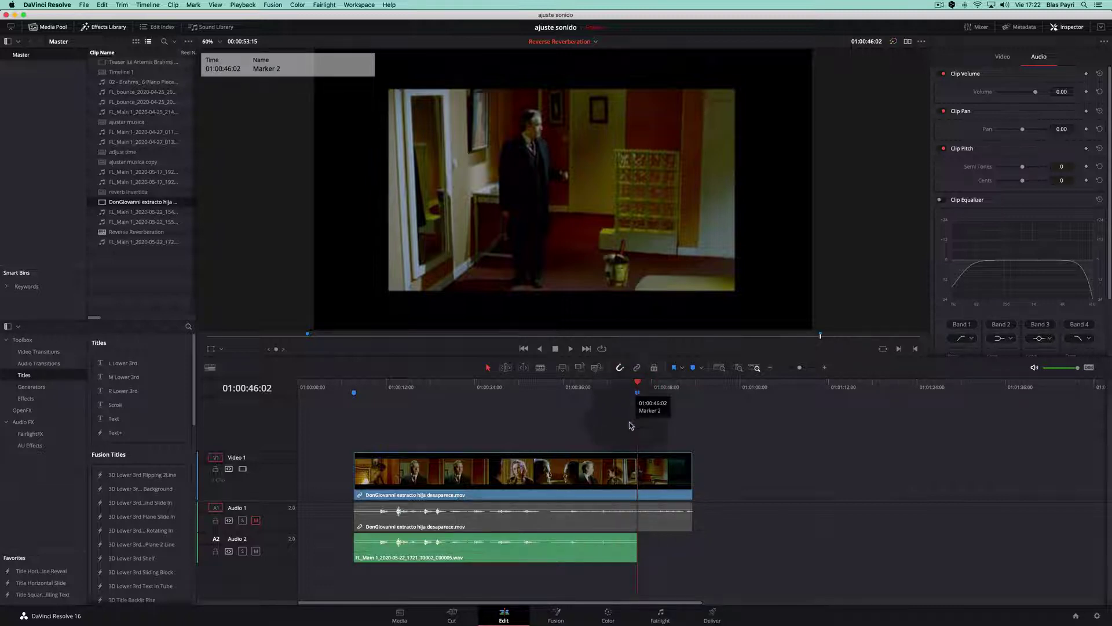
- Reverse the speed of the bounced clip on Audio 2 with Pitch Correction turned off
click(548, 558)
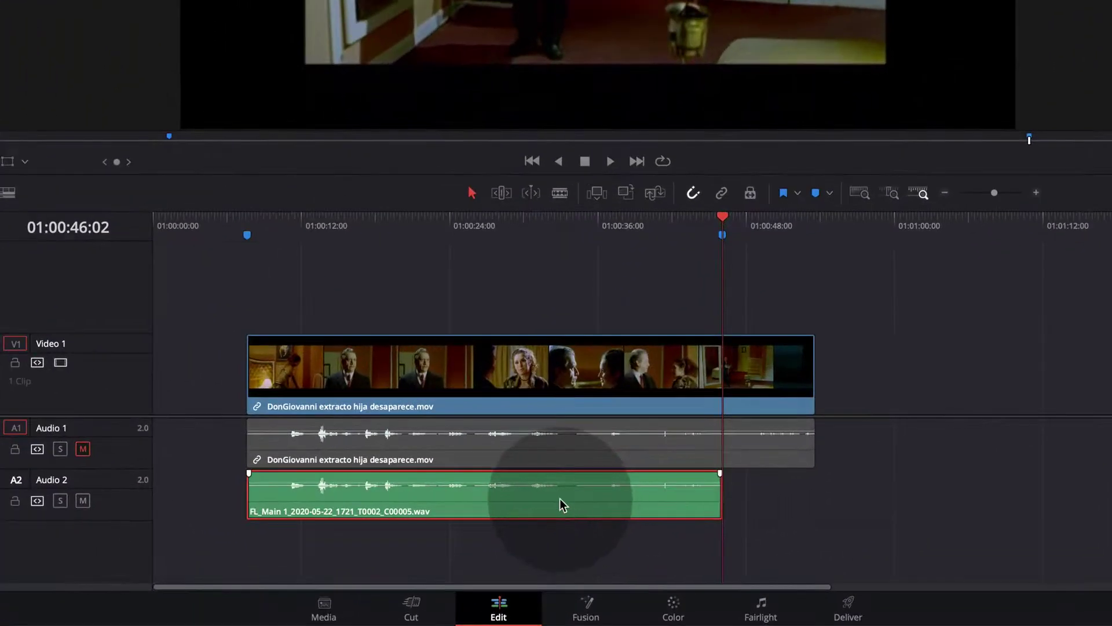
right_click(540, 550)
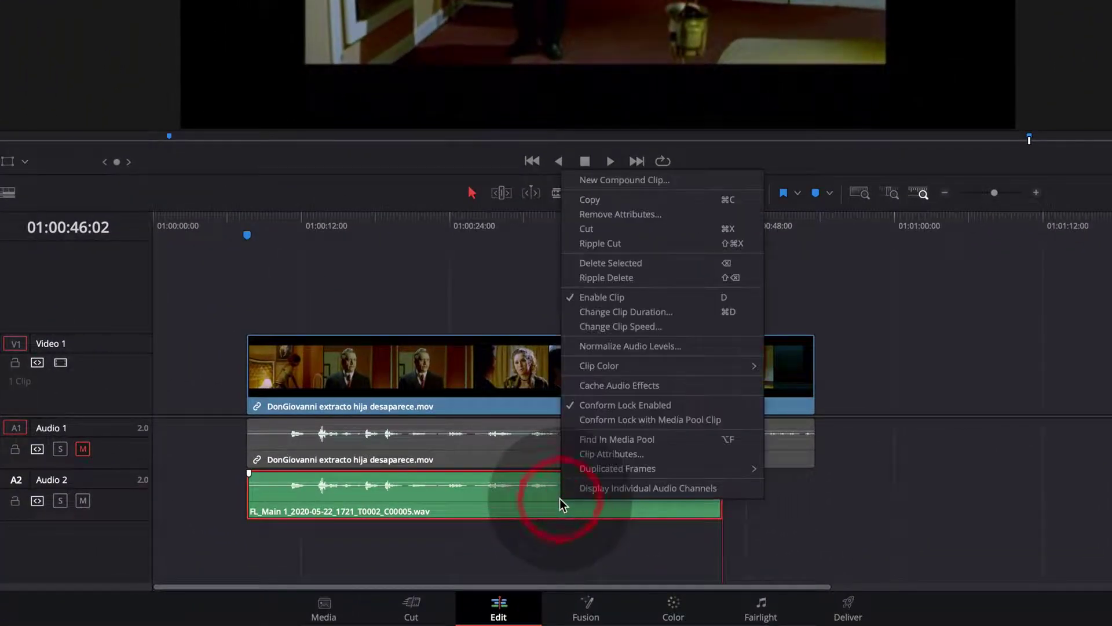
click(620, 328)
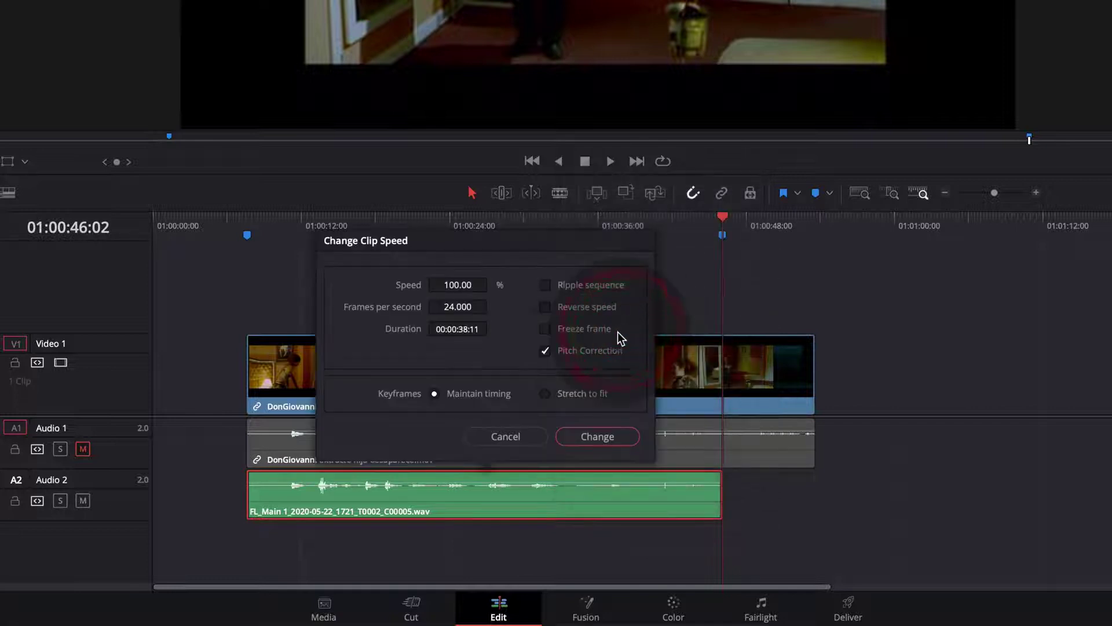
click(545, 351)
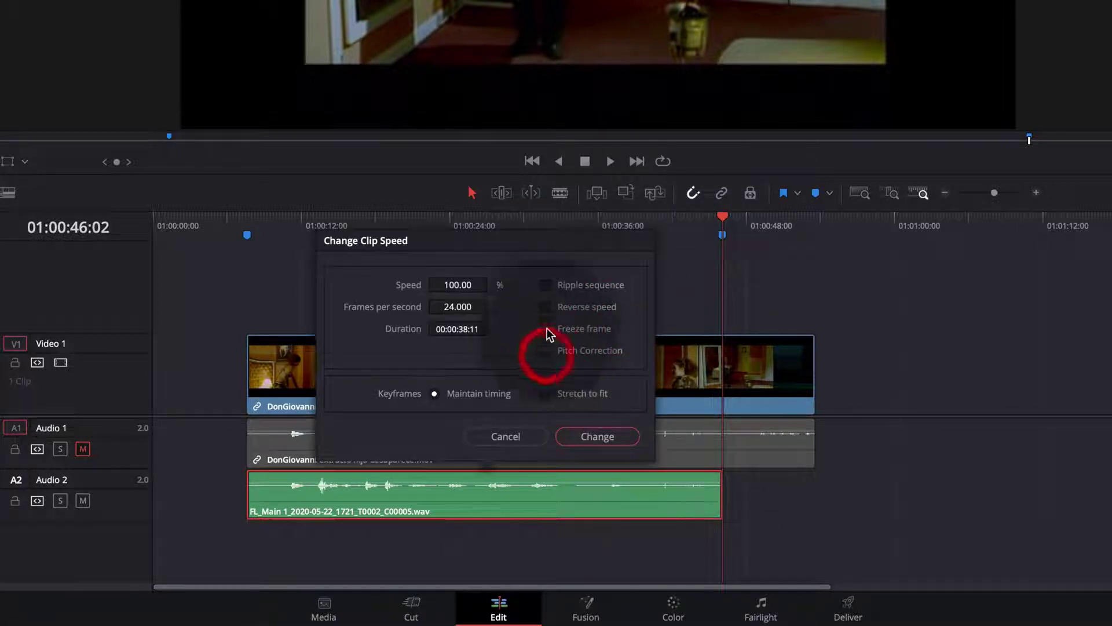
click(547, 307)
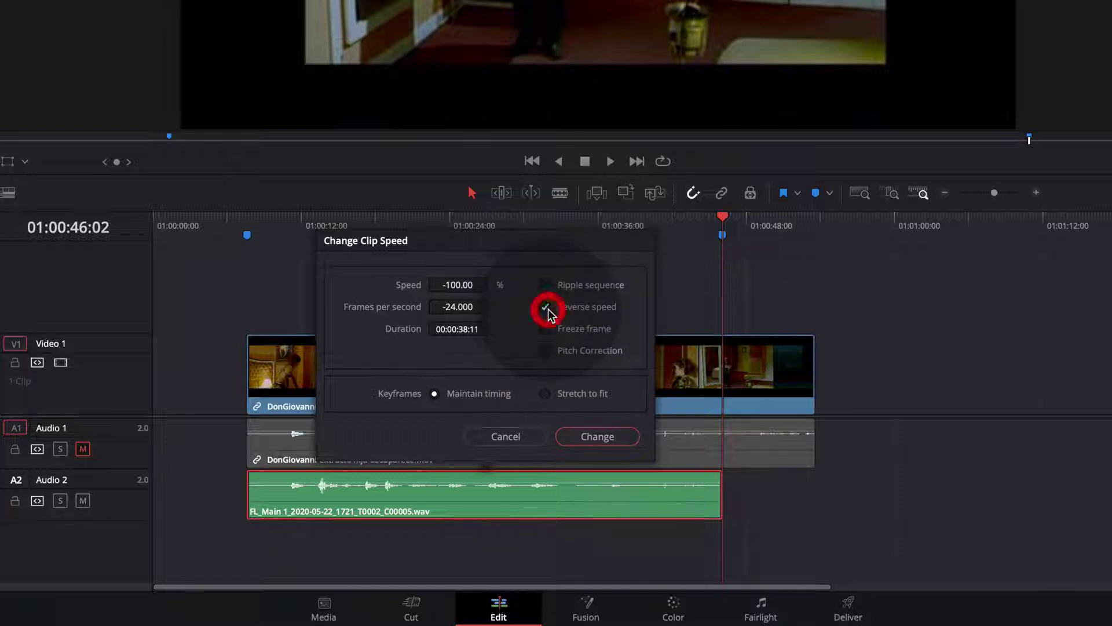
click(582, 436)
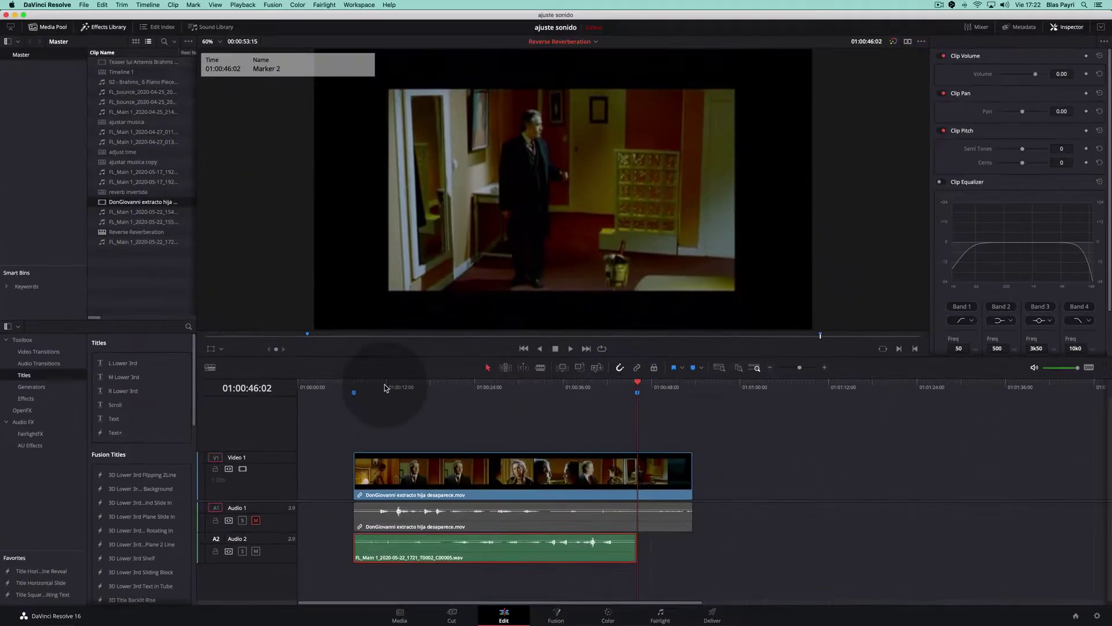
- Play the timeline from about 01:00:11:18 and from a later point to listen to the reversed Audio 2 clip
click(365, 350)
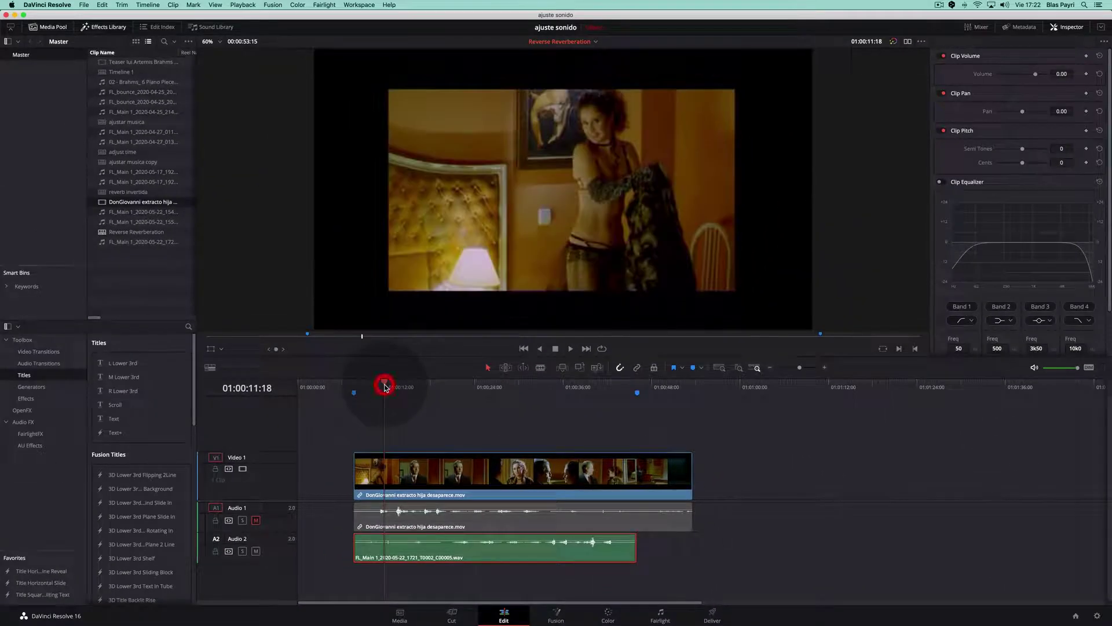
key(space)
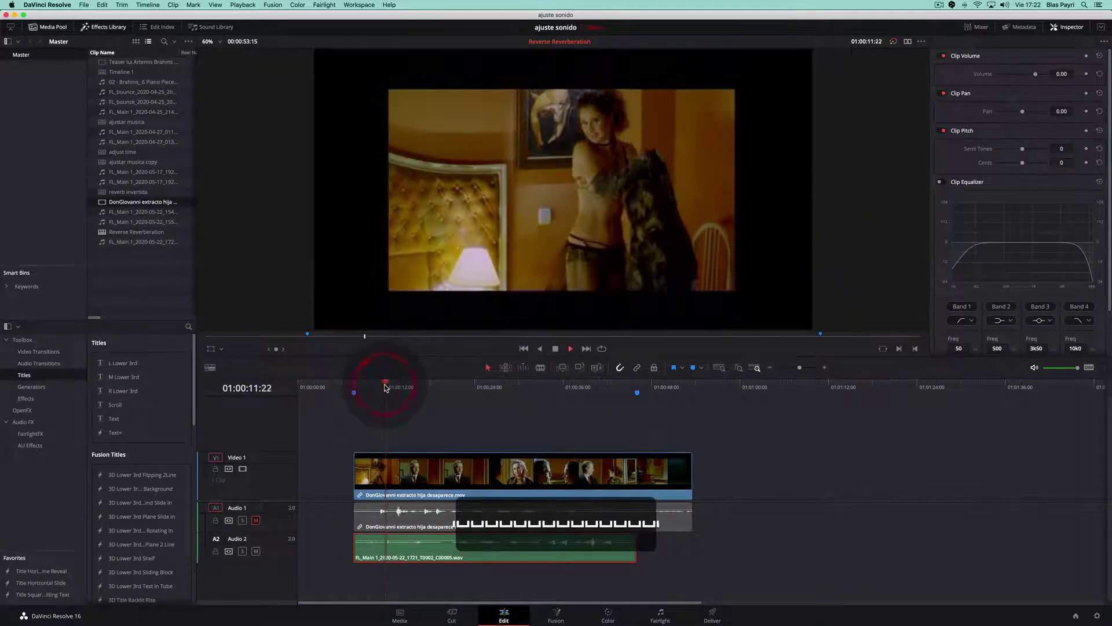
click(464, 388)
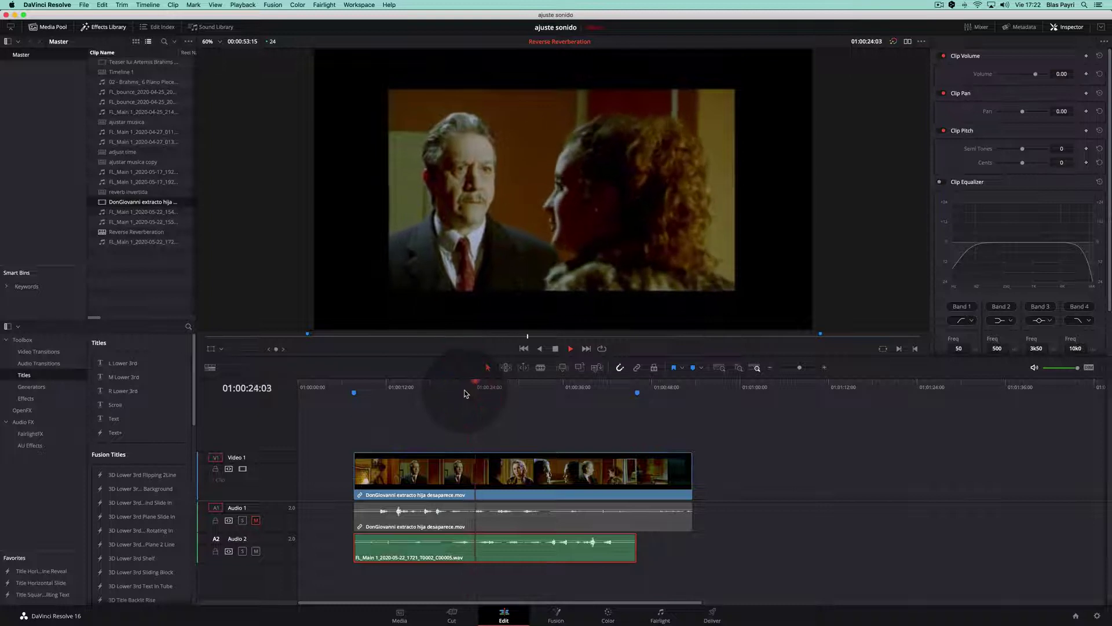
key(space)
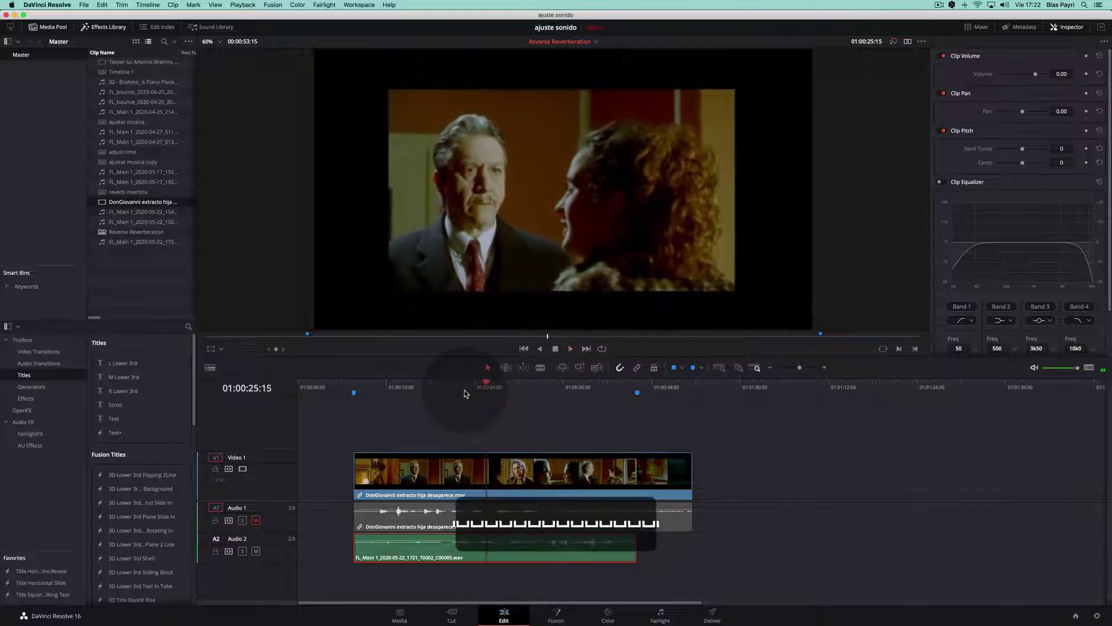
- On the Fairlight page, add the Reverb effect to Audio 2 with a reverb time of 1165 ms and Dry/Wet at 73.73%
click(662, 617)
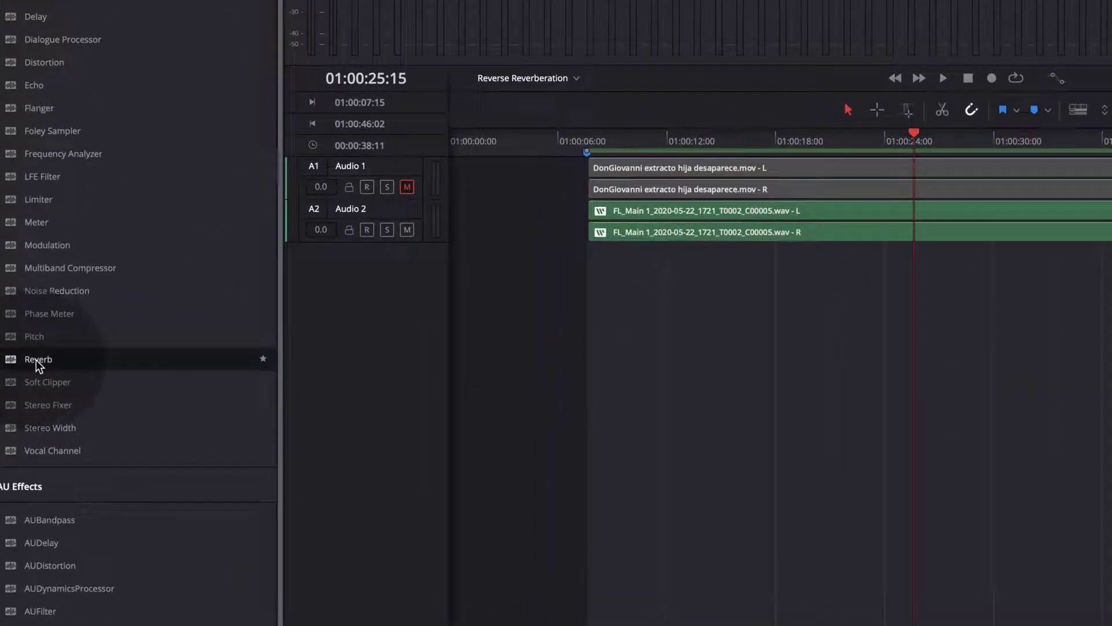
drag(36, 360, 356, 215)
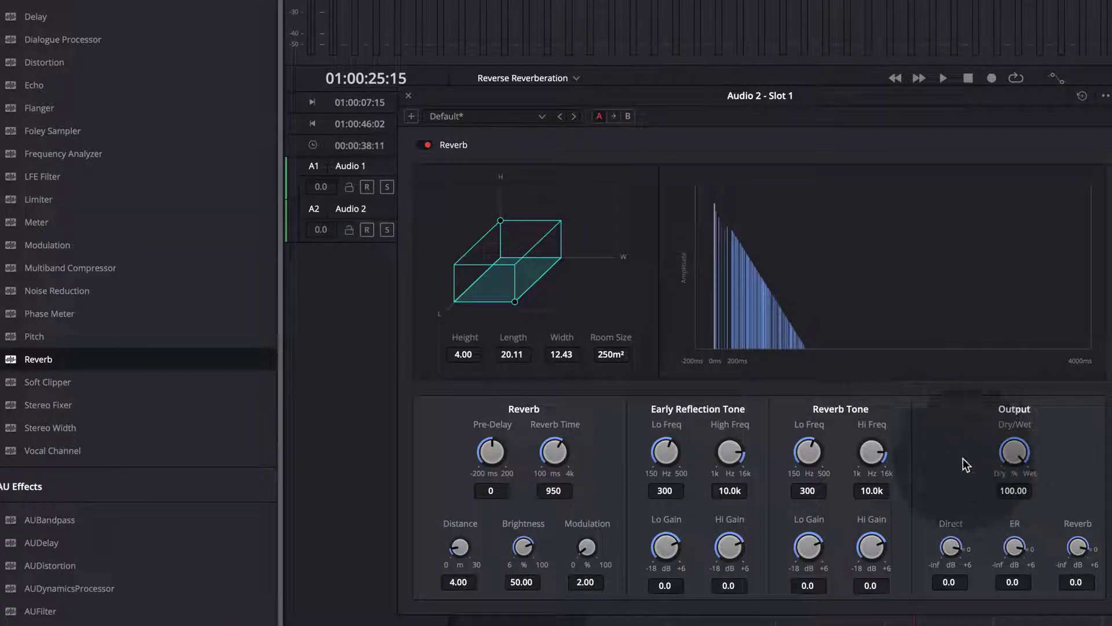
click(554, 492)
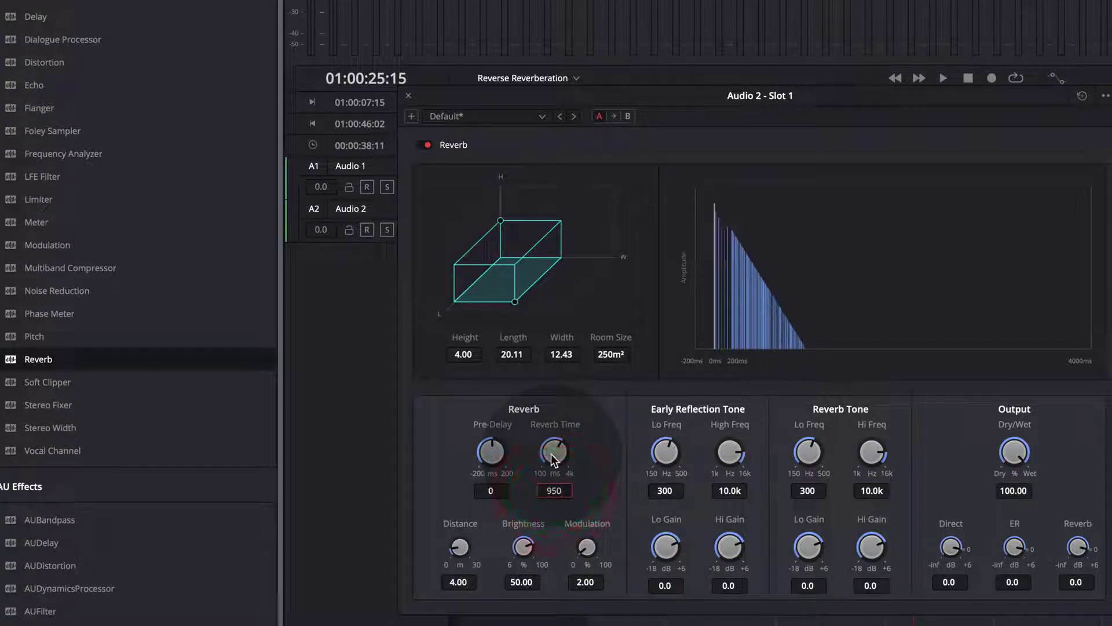
drag(551, 453, 566, 451)
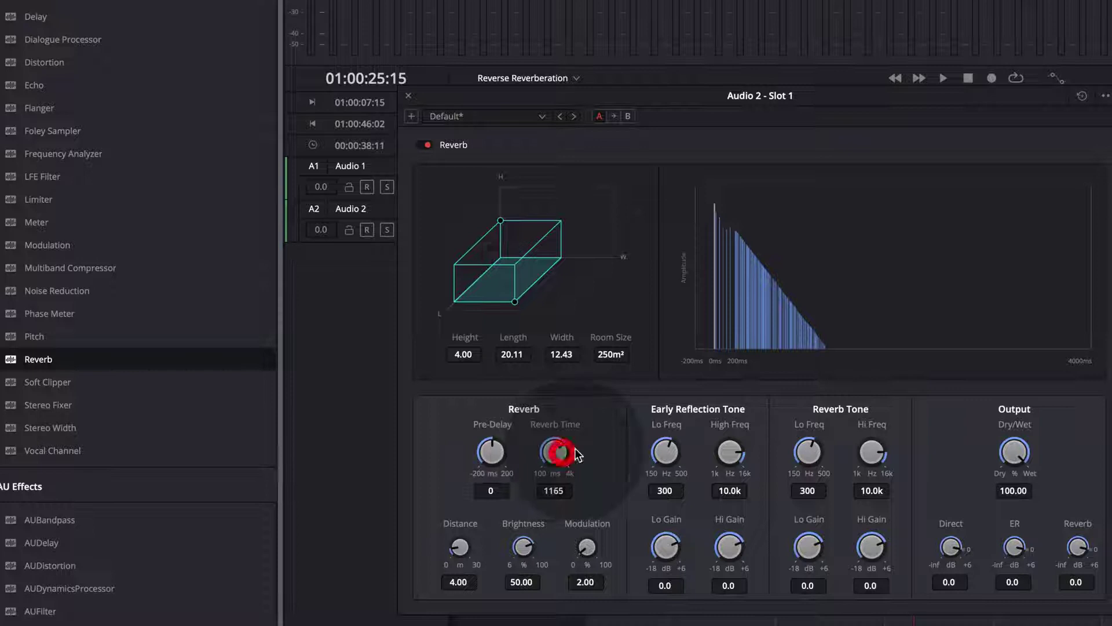
drag(1021, 456, 976, 463)
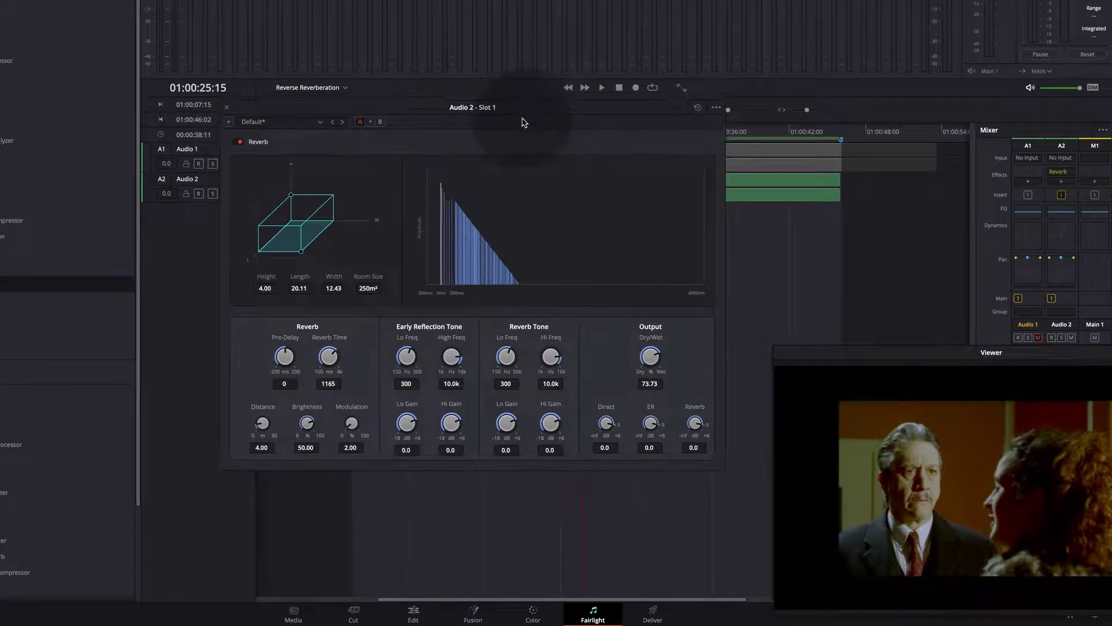
- Play the timeline to listen to the Reverb on Audio 2 and adjust its reverb time during playback
drag(526, 106, 347, 191)
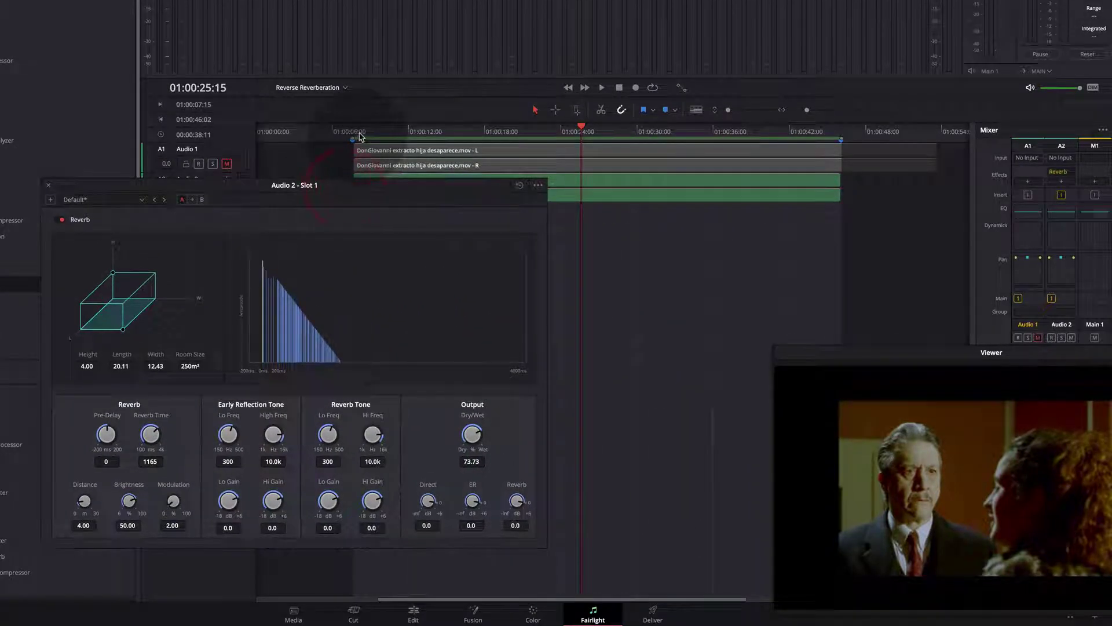
click(495, 132)
key(space)
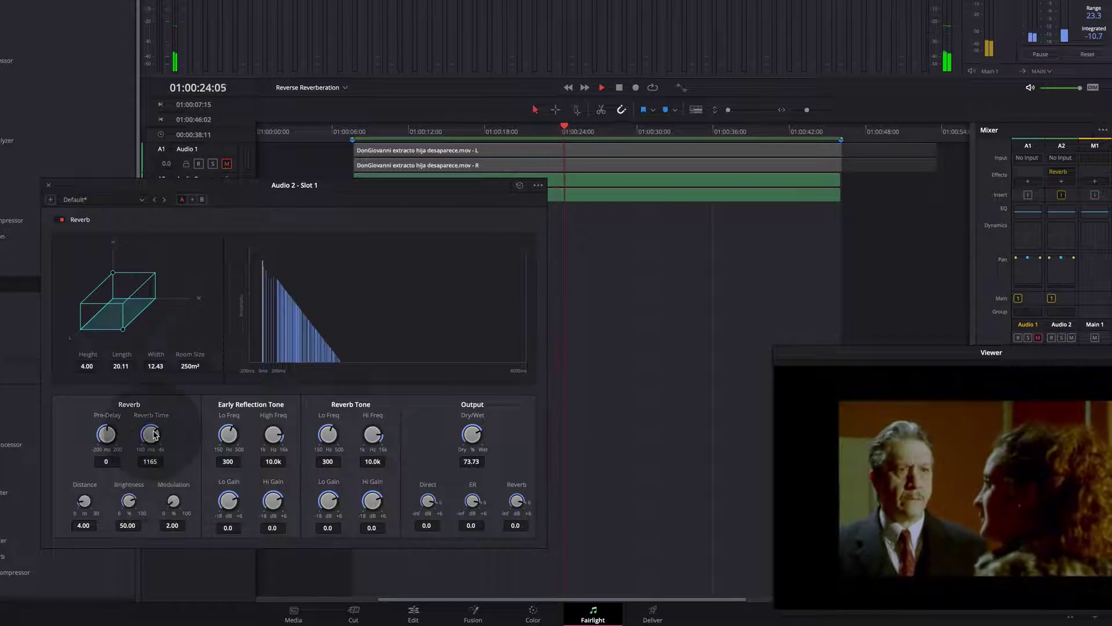
drag(154, 434, 171, 434)
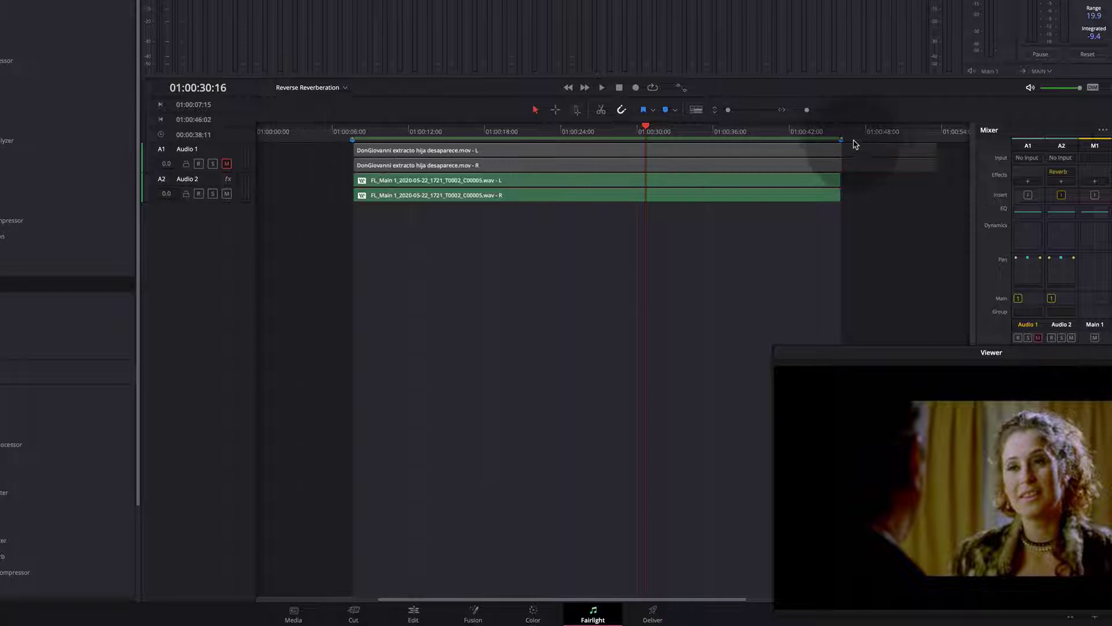
- Extend the out point to 01:00:48:22 for the reverb tail and bounce the Main 1 mix to a new track
click(879, 141)
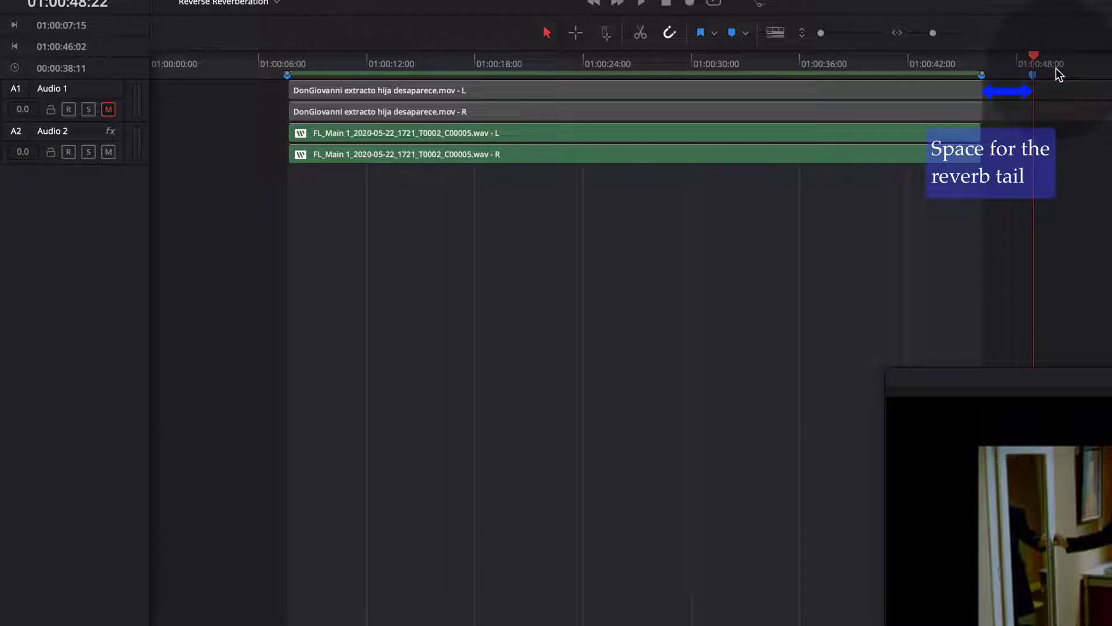
key(o)
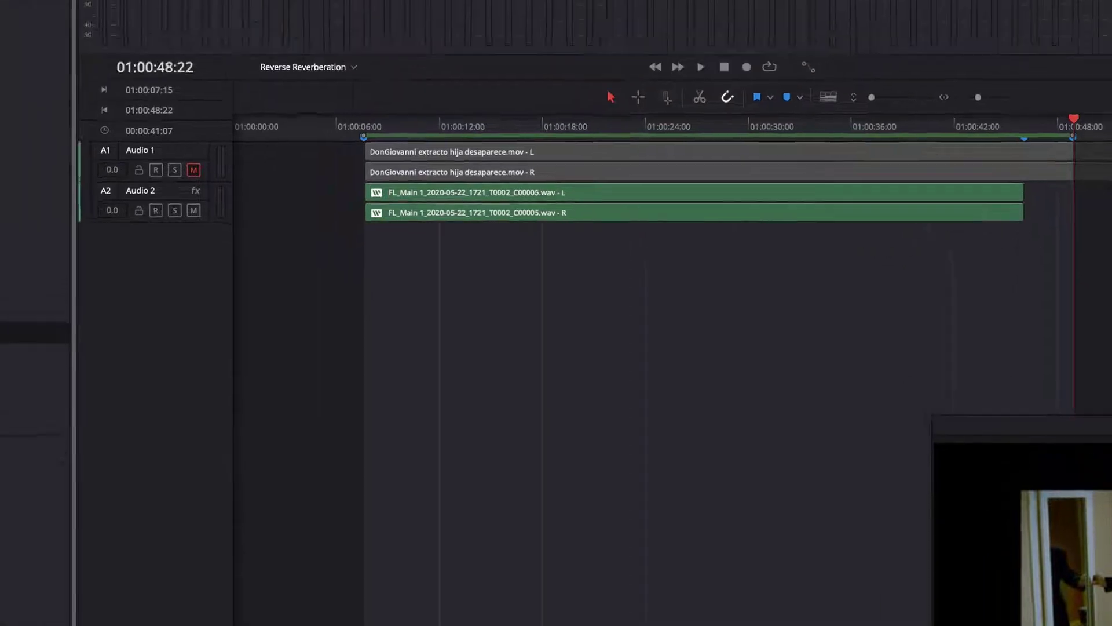
click(116, 7)
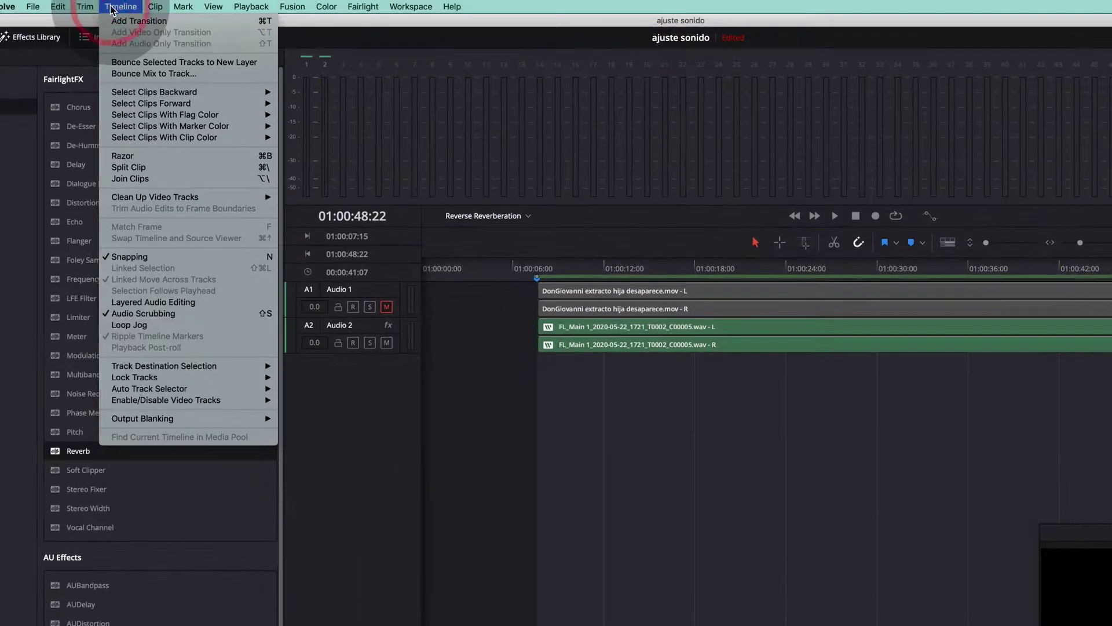
click(133, 74)
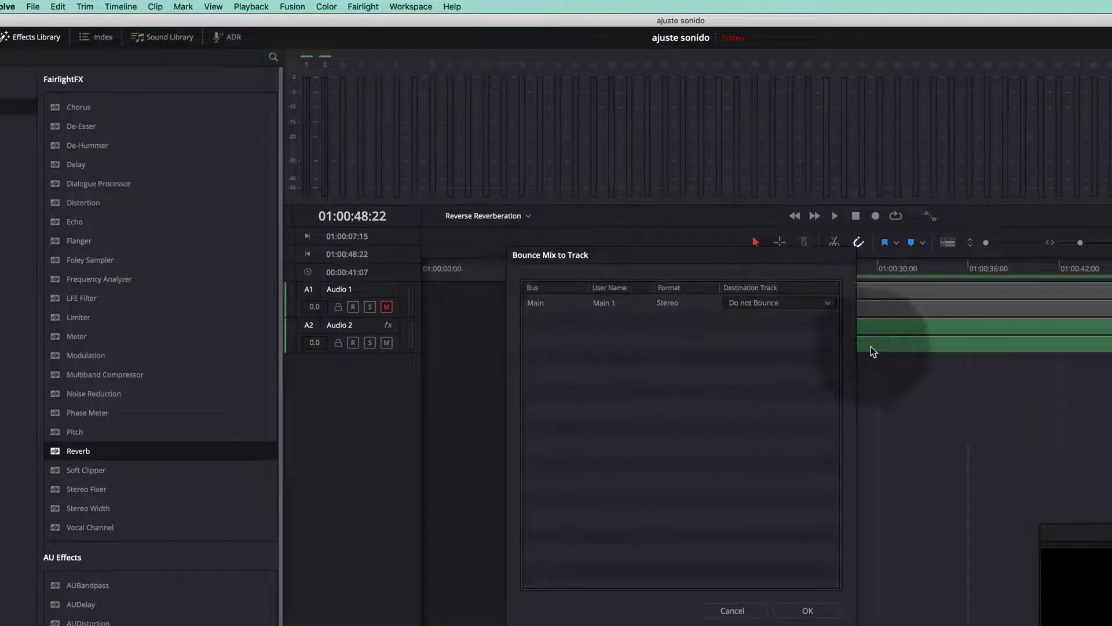
click(781, 303)
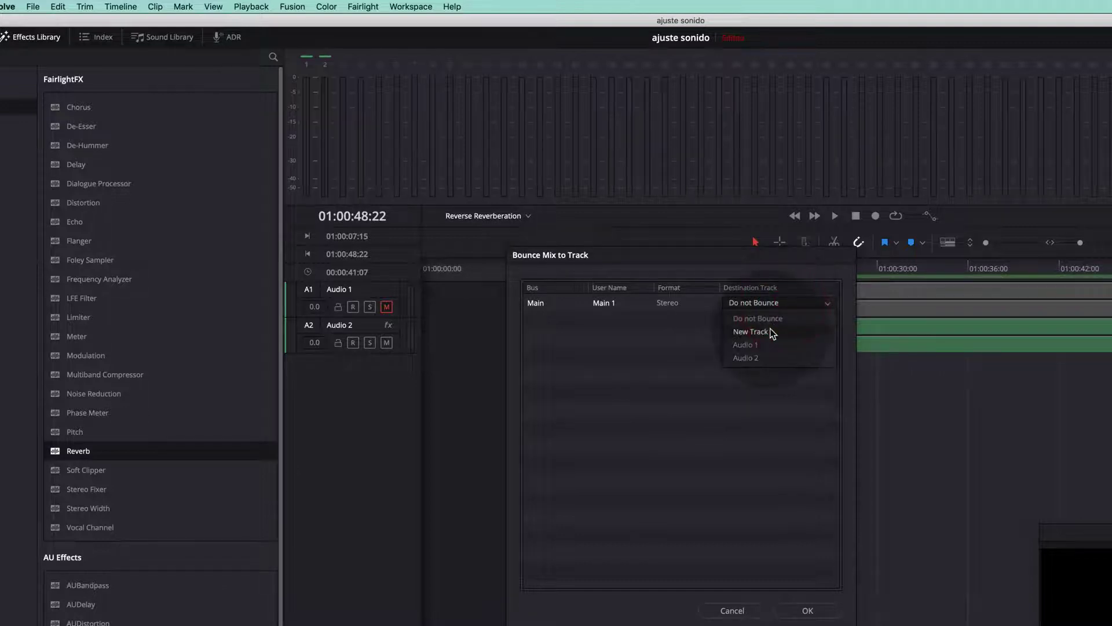
click(769, 331)
click(802, 609)
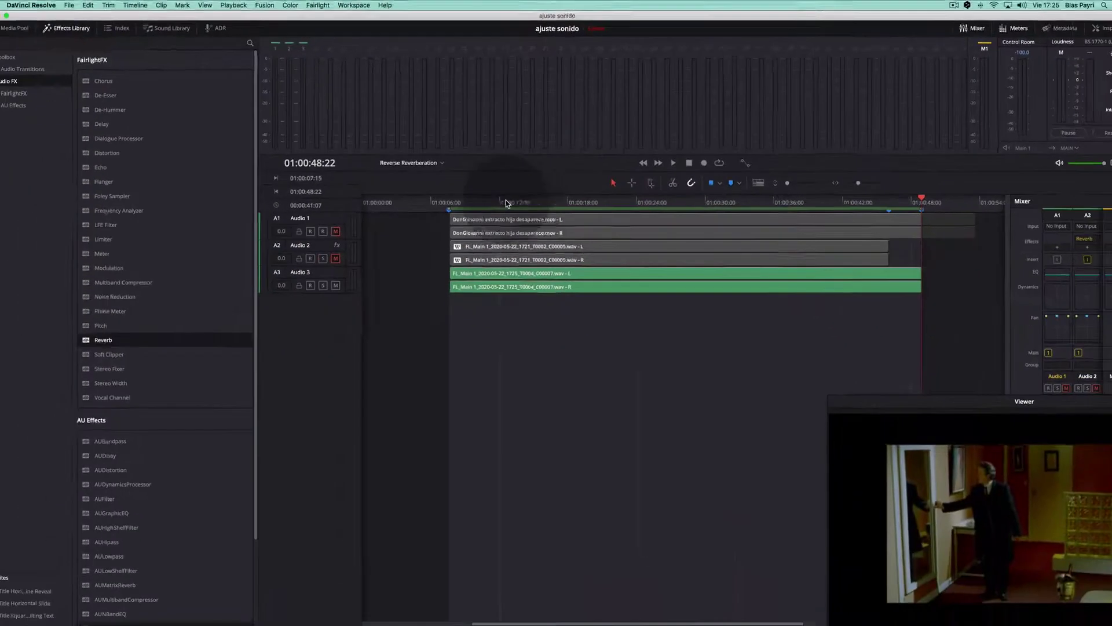
- Play a passage of the newly bounced Audio 3 clip to listen to the reversed dialogue with reverb
click(546, 202)
key(space)
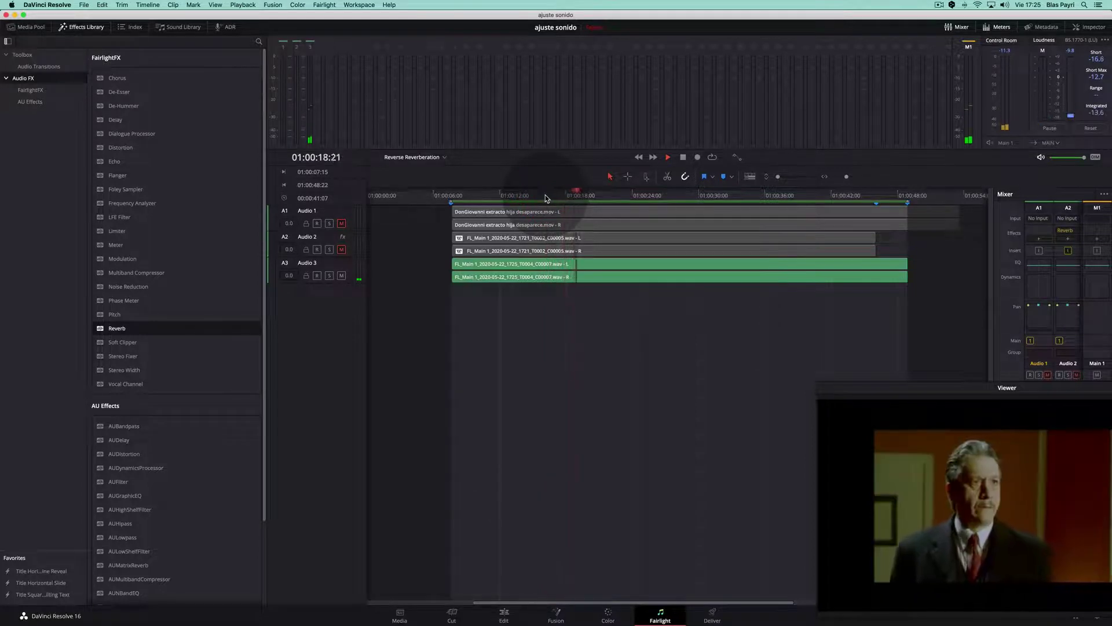
key(space)
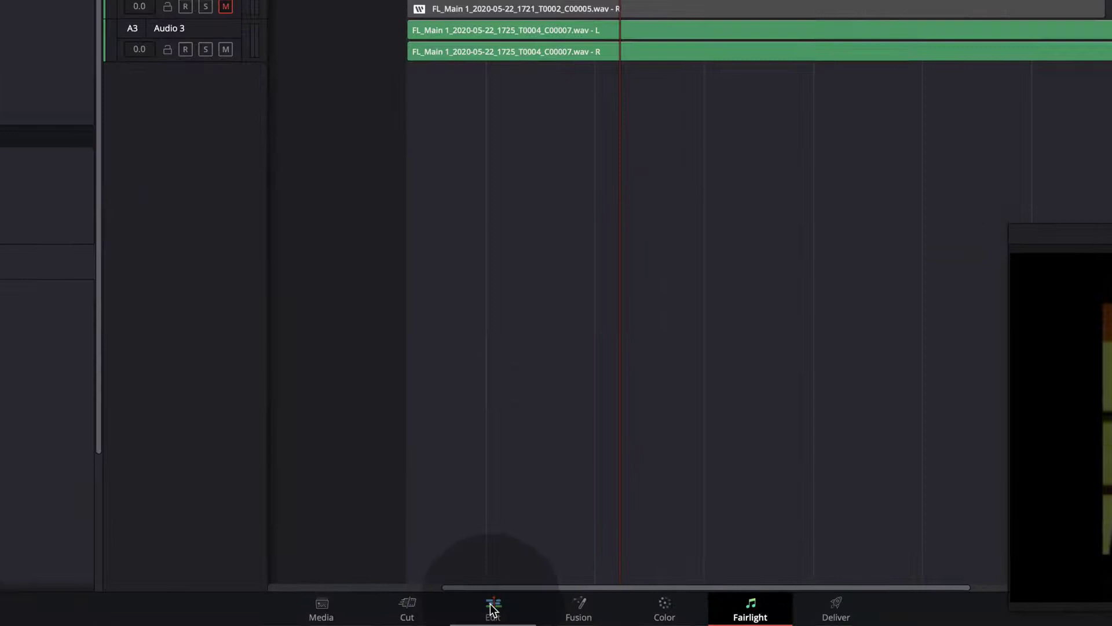
- On the Edit page, reverse the speed of the Audio 3 clip with Pitch Correction turned off
click(491, 608)
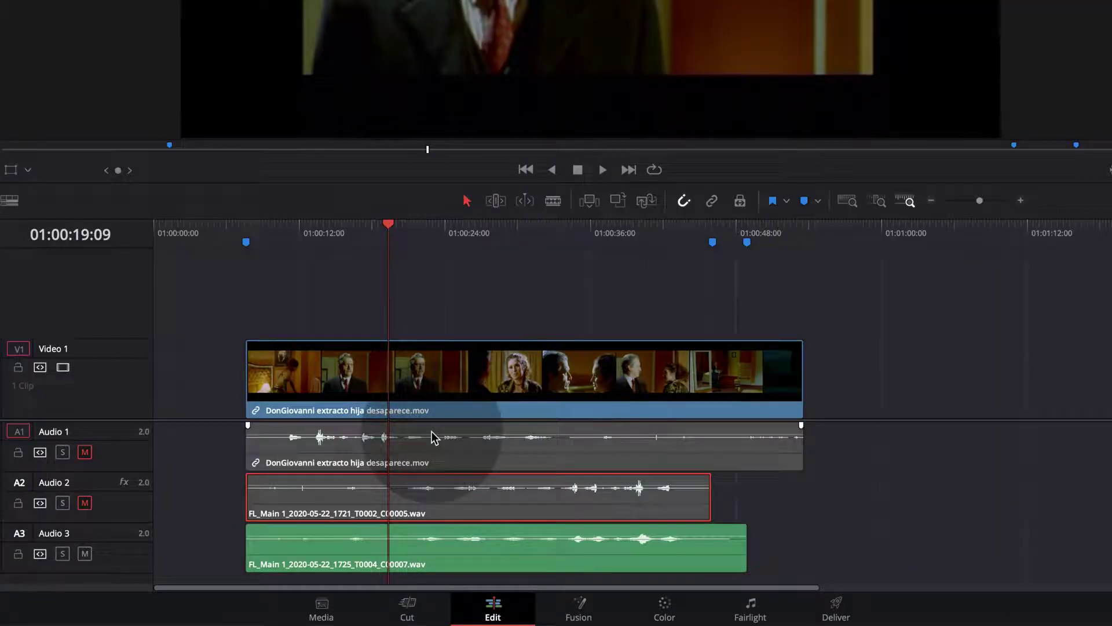
click(368, 544)
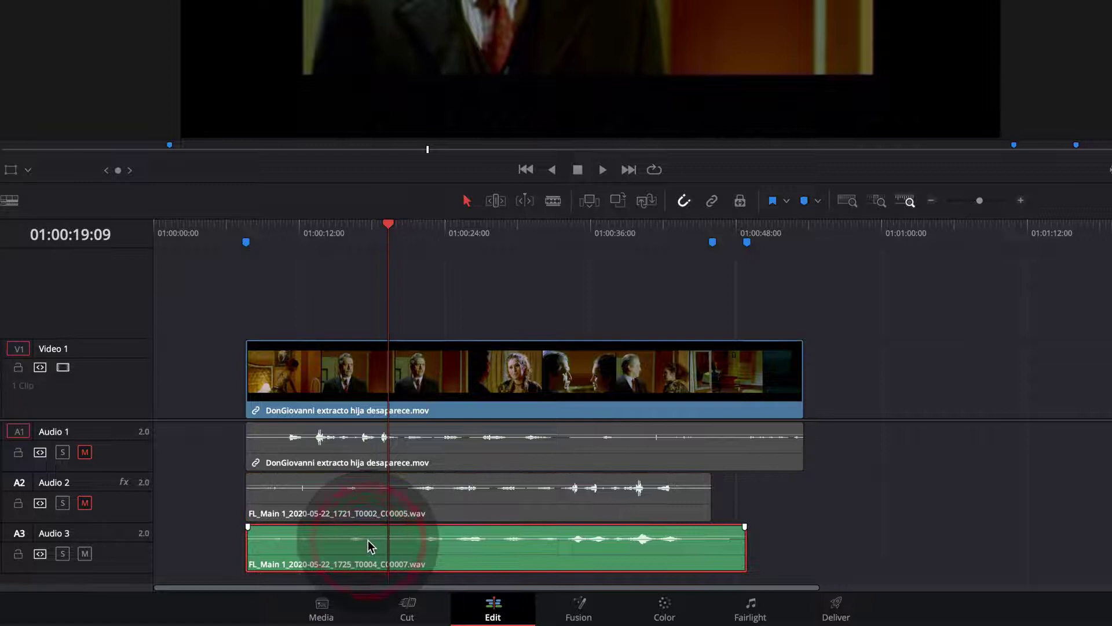
right_click(368, 541)
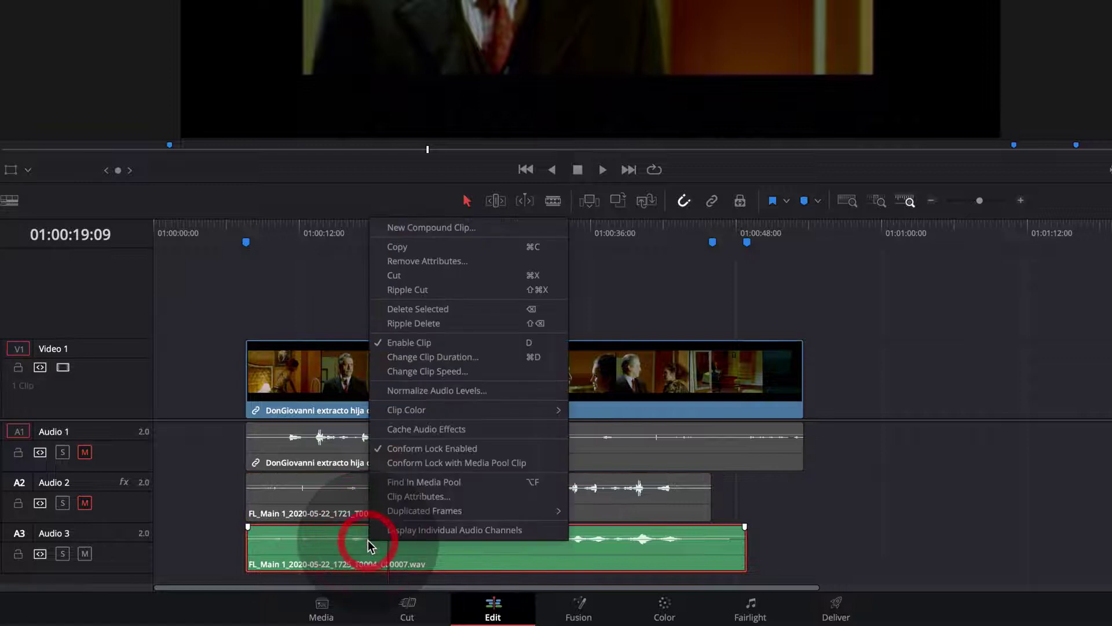
click(463, 373)
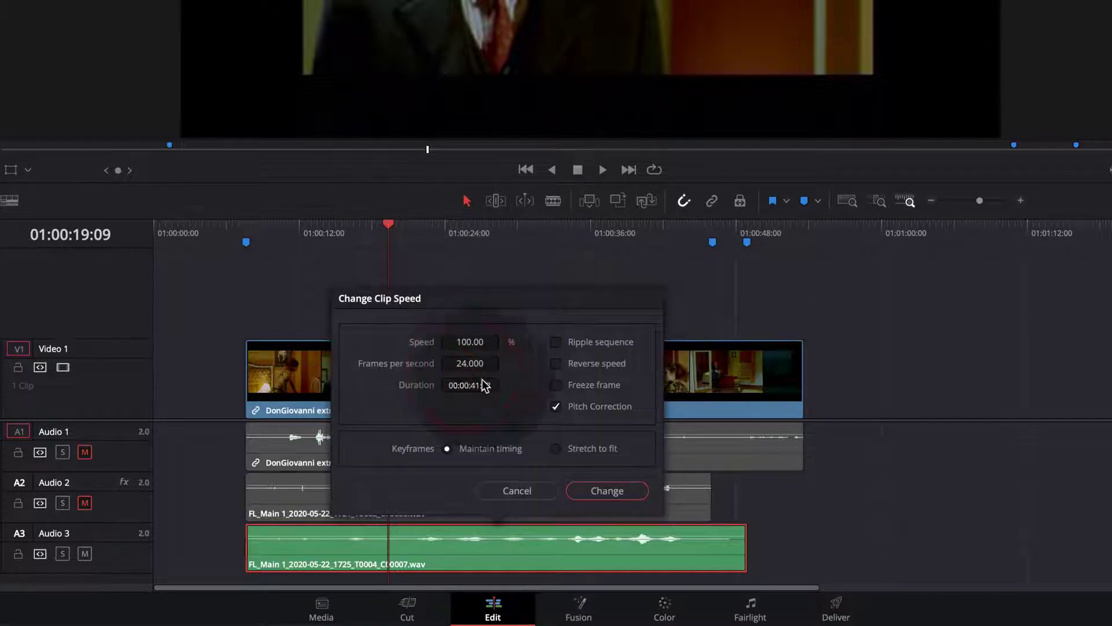
click(555, 408)
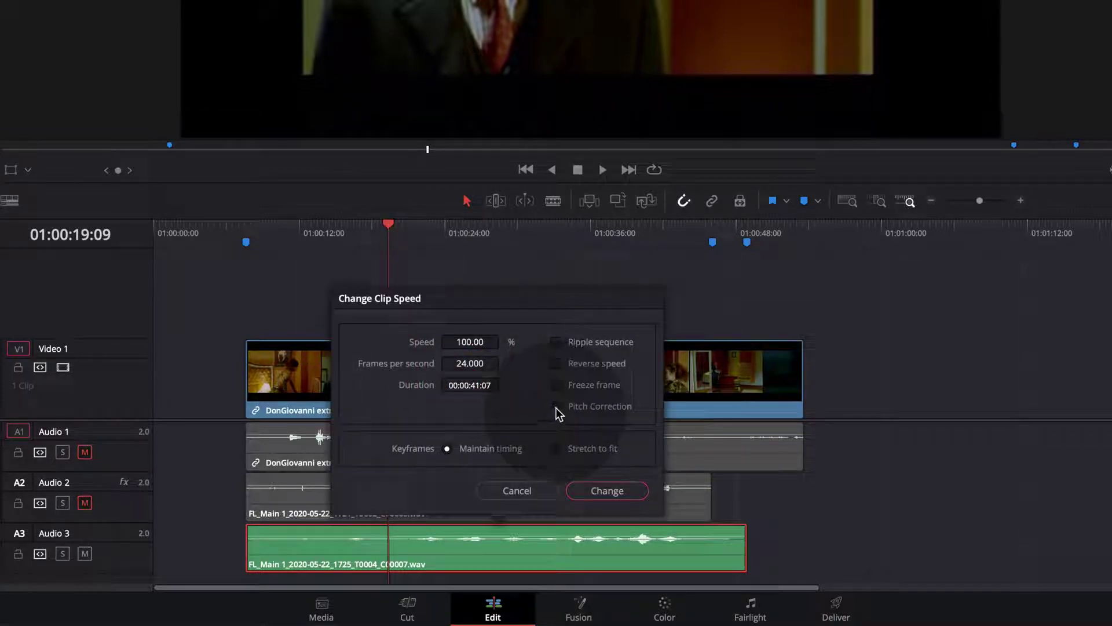
click(555, 364)
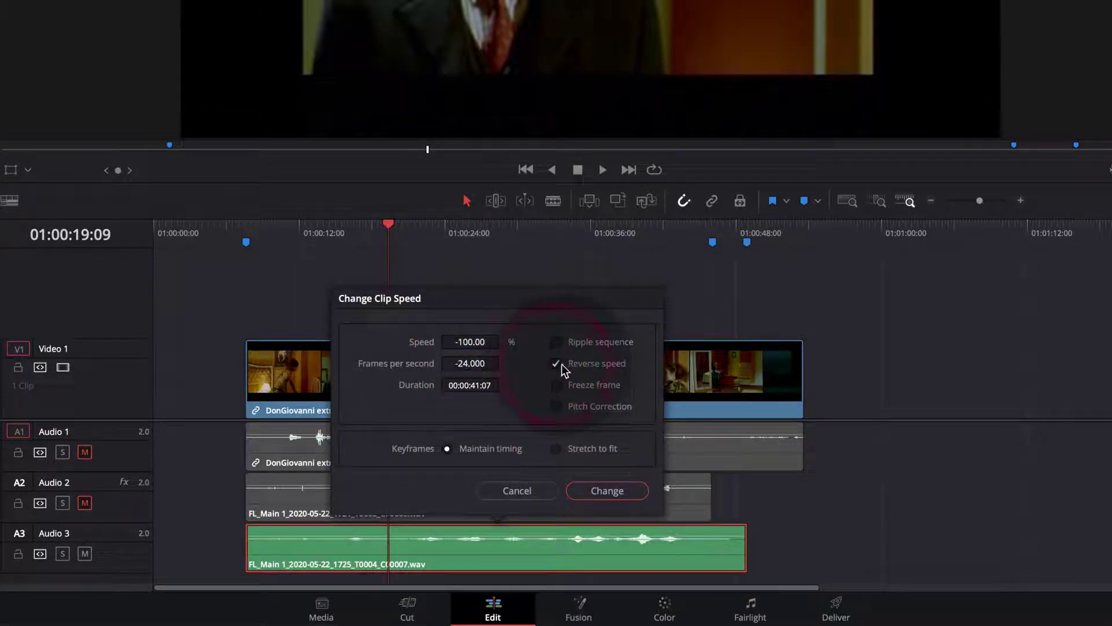
click(604, 494)
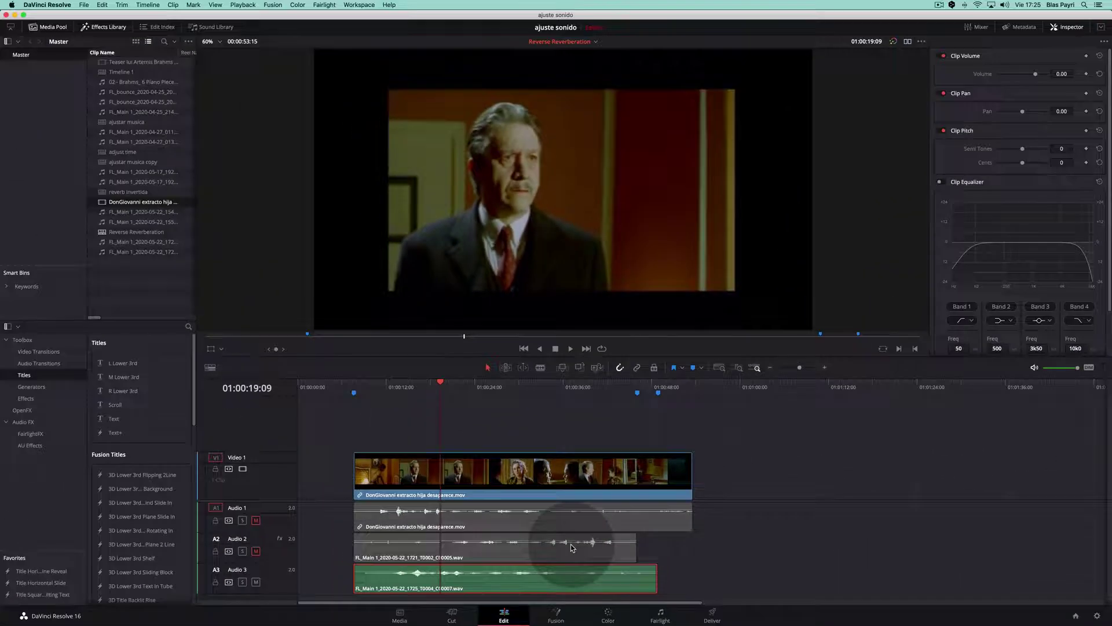
- Play the timeline from 01:00:14:17 to check the sync of the reversed Audio 3 clip with the picture
click(407, 387)
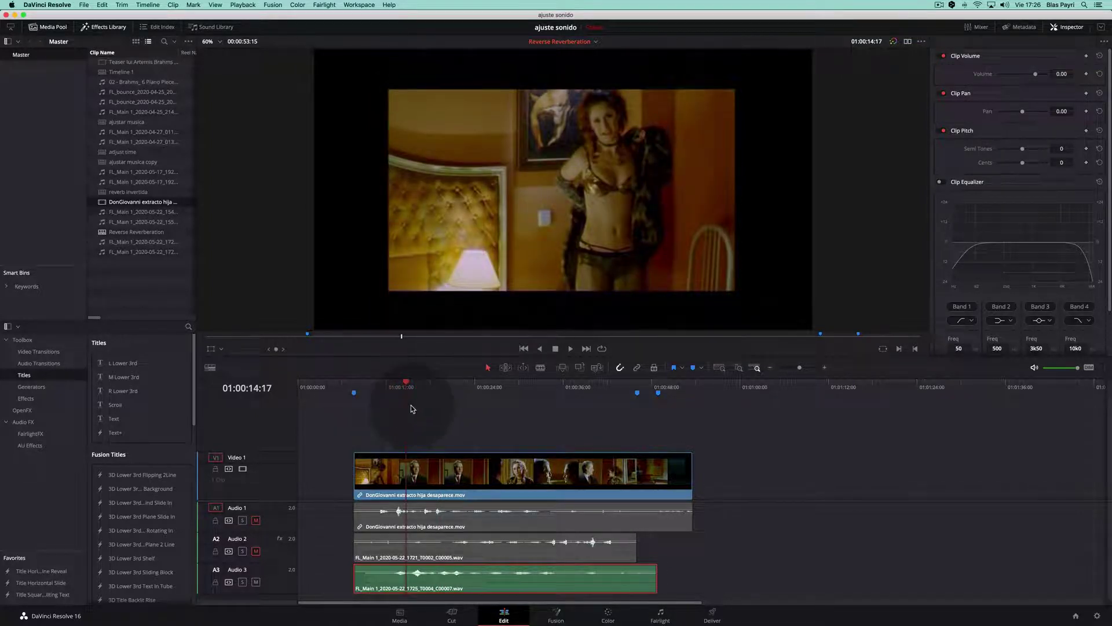
key(space)
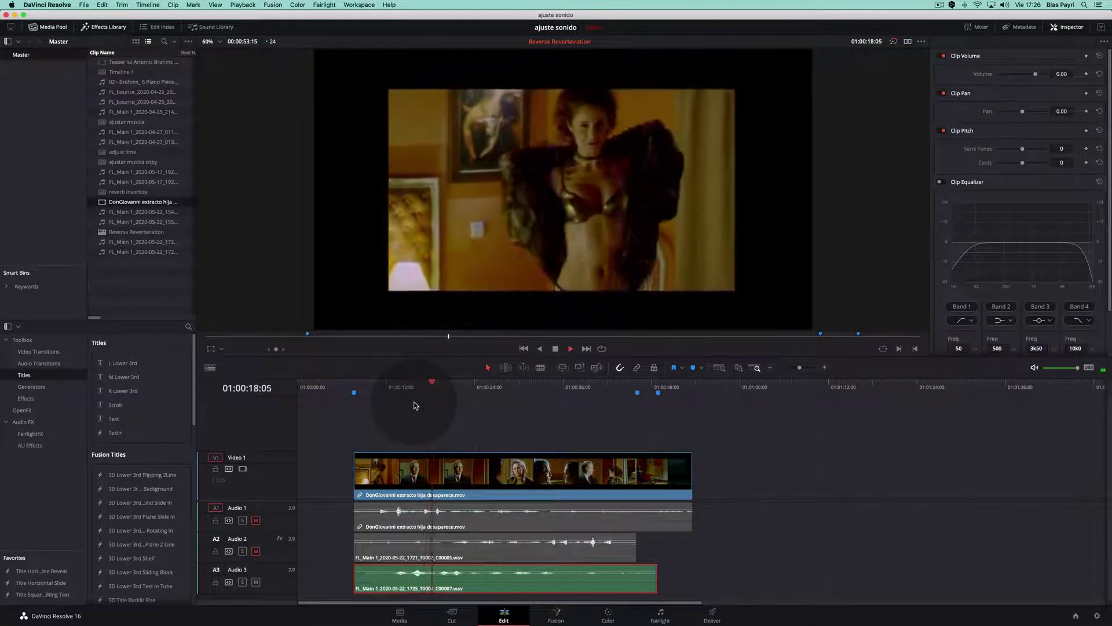
key(space)
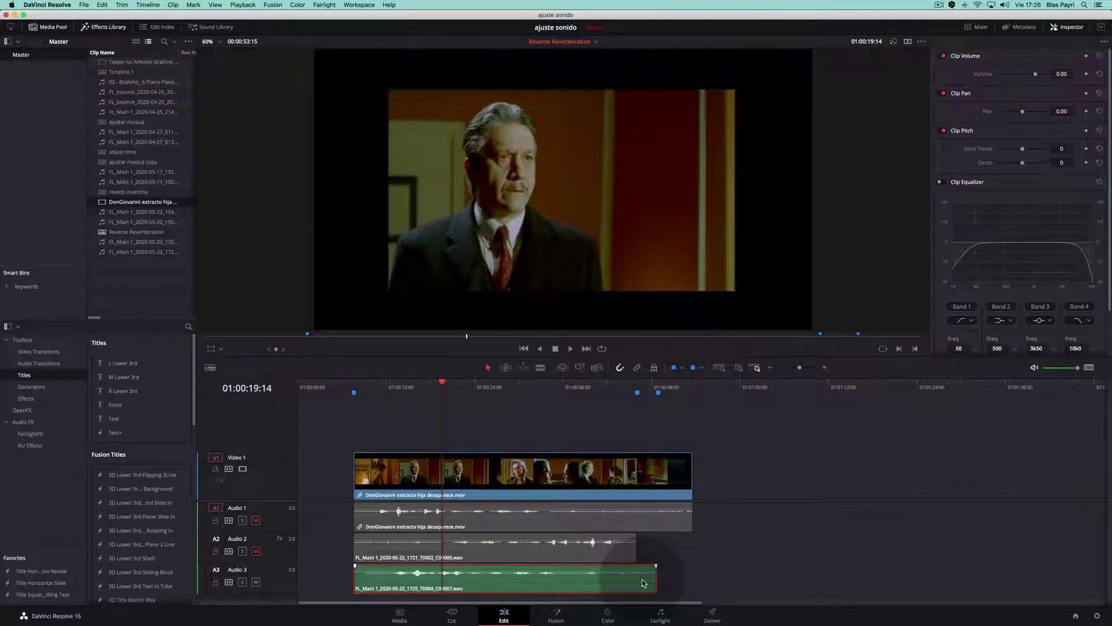
- Move the Audio 3 clip earlier so its end lines up with the Audio 2 clip's end at 01:00:46:01
click(637, 387)
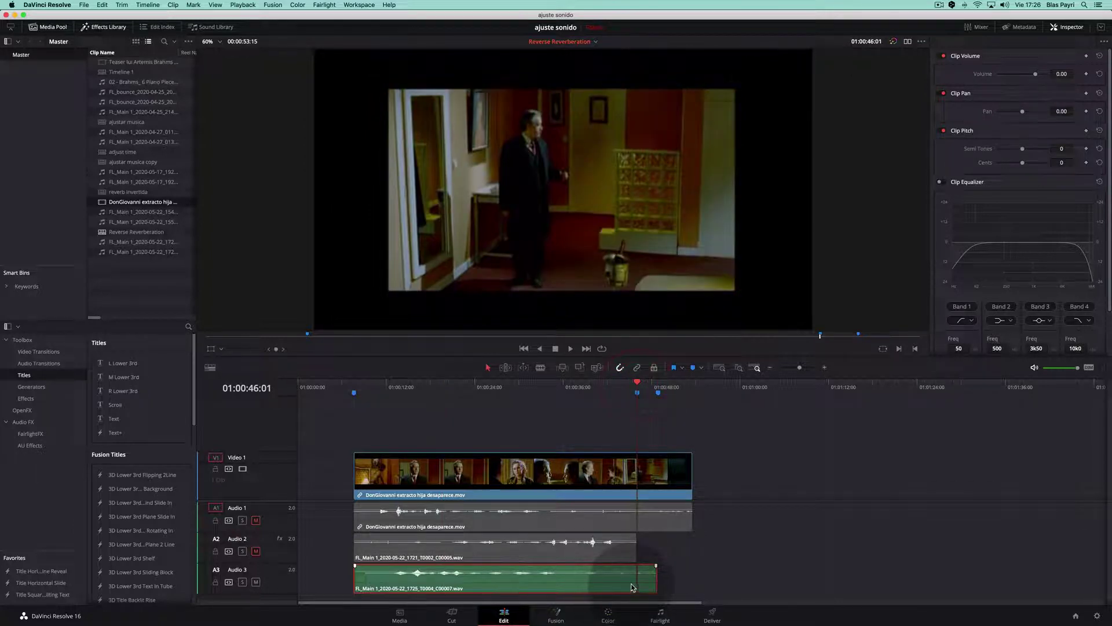
drag(631, 587, 615, 588)
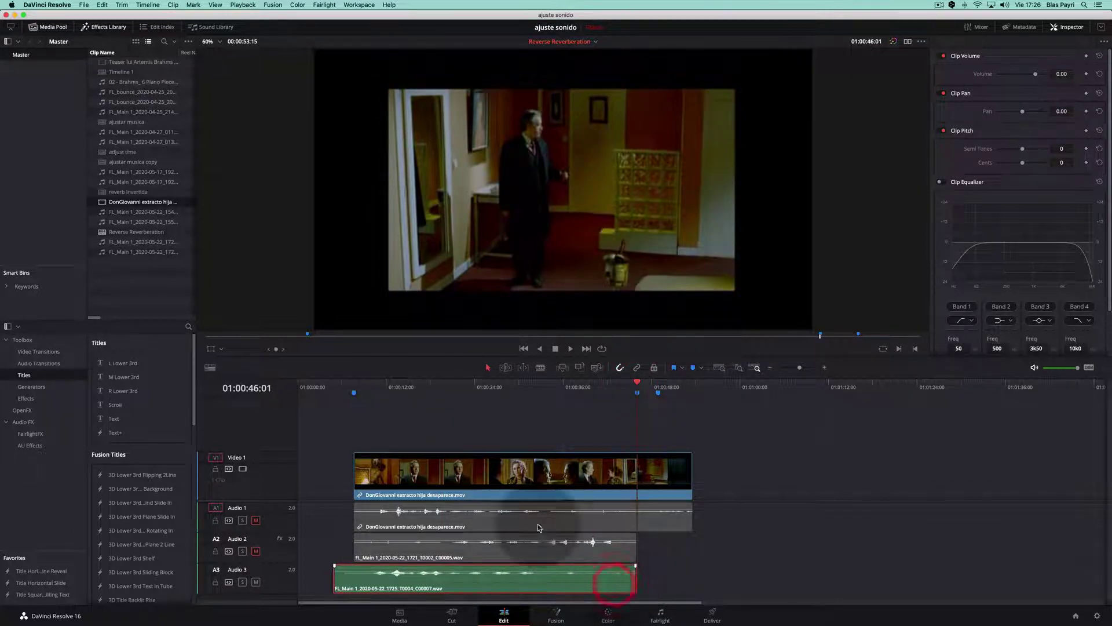
- Play the realigned Audio 3 clip from about 01:00:14 and unmute the original dialogue on Audio 1
click(404, 386)
key(space)
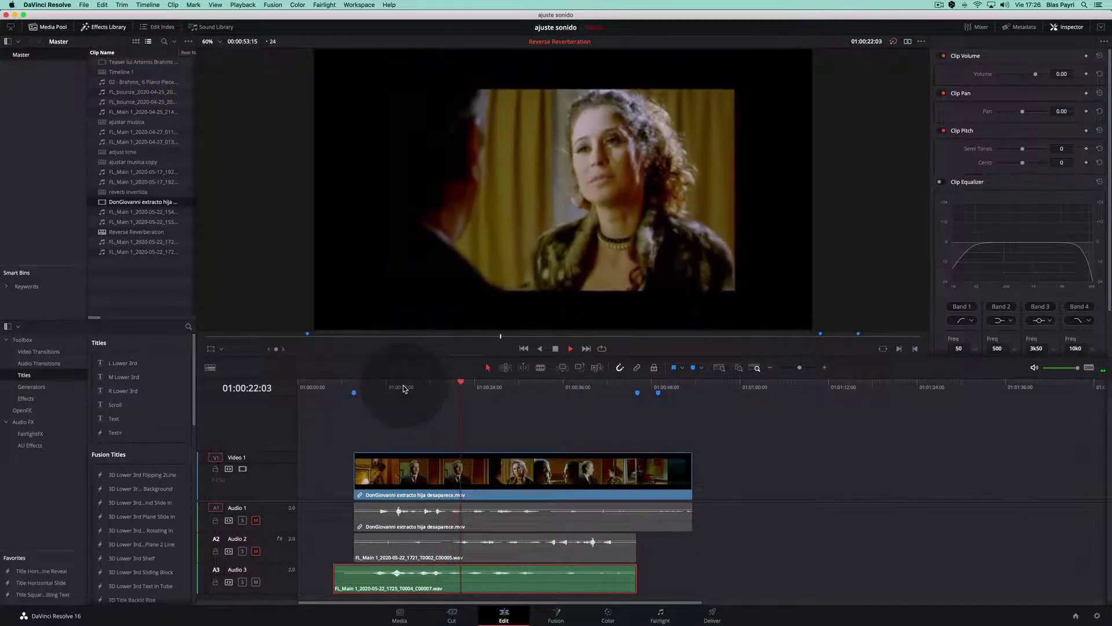
key(space)
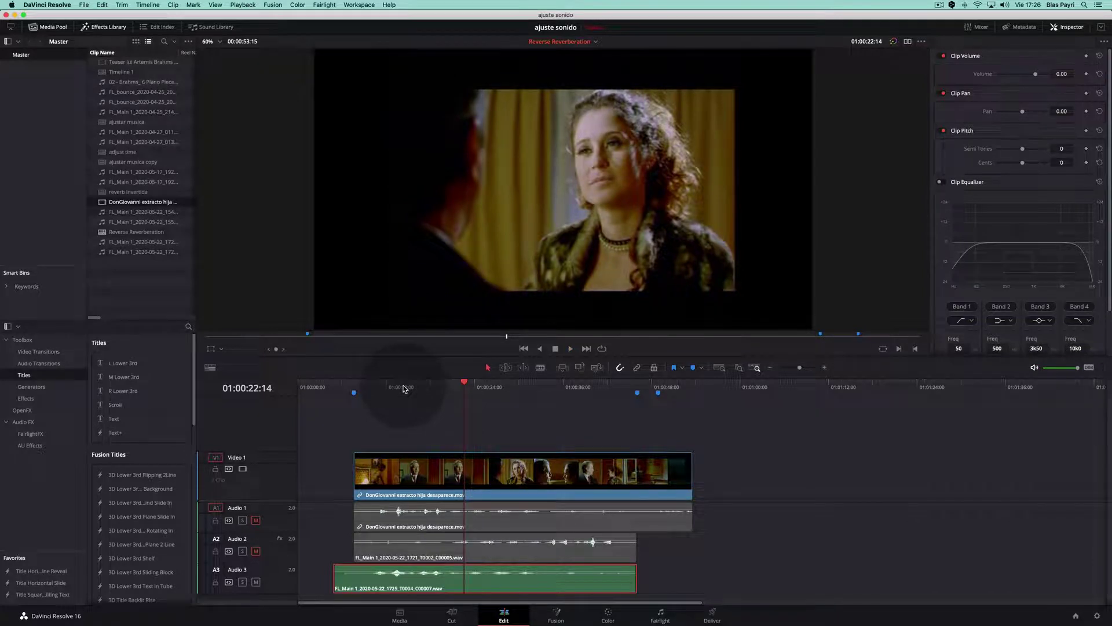
click(256, 521)
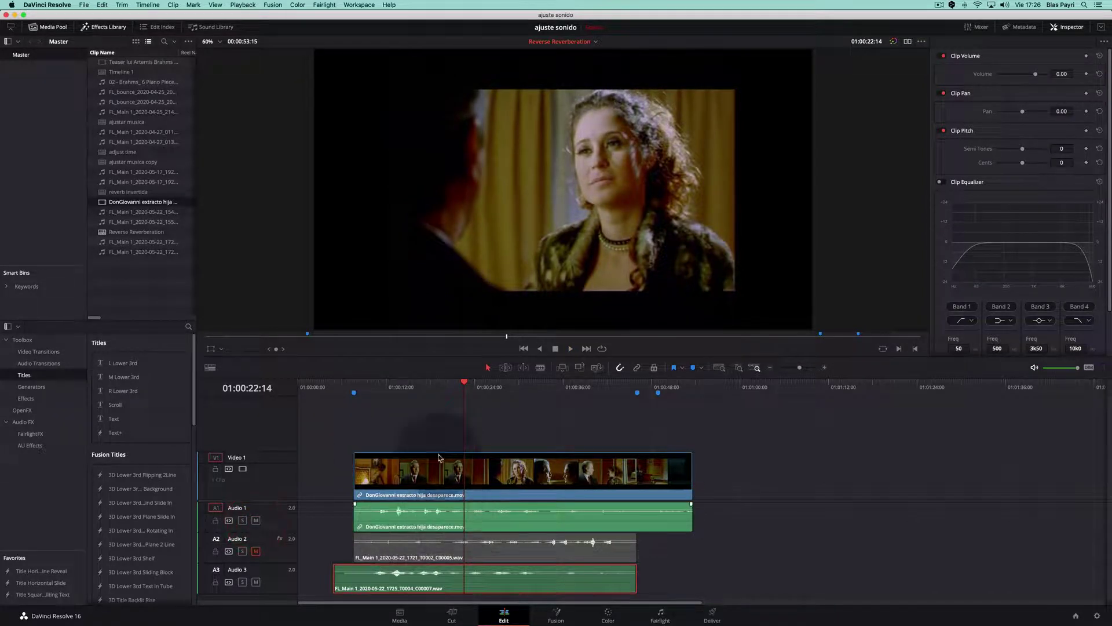
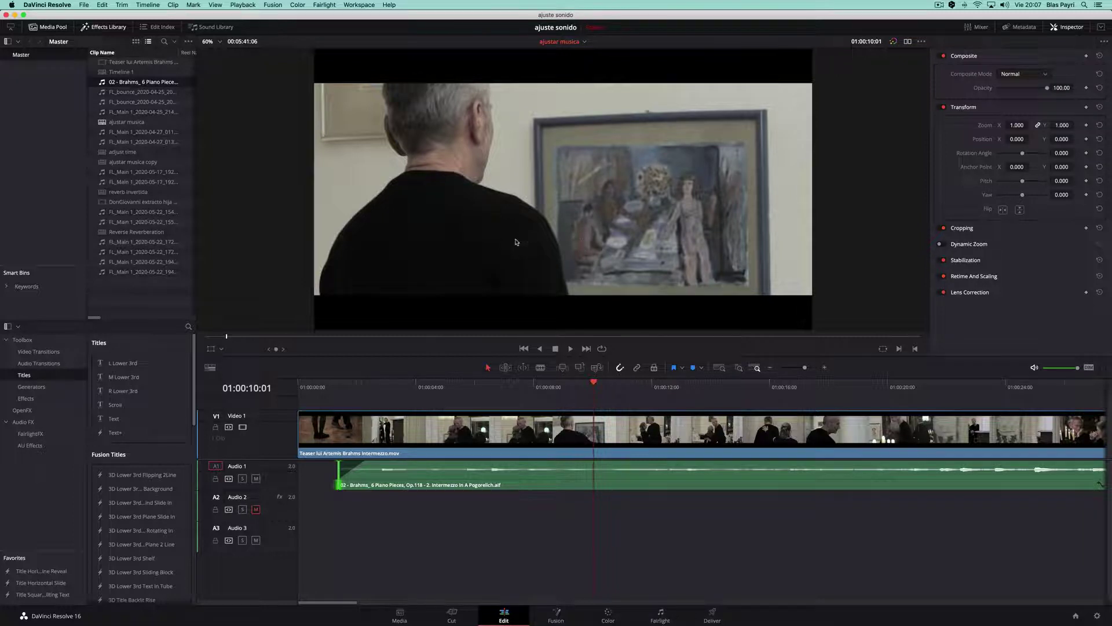
- In the "ajustar musica" timeline, play the Brahms music from 01:00:01:16 and again from the timeline start
click(347, 388)
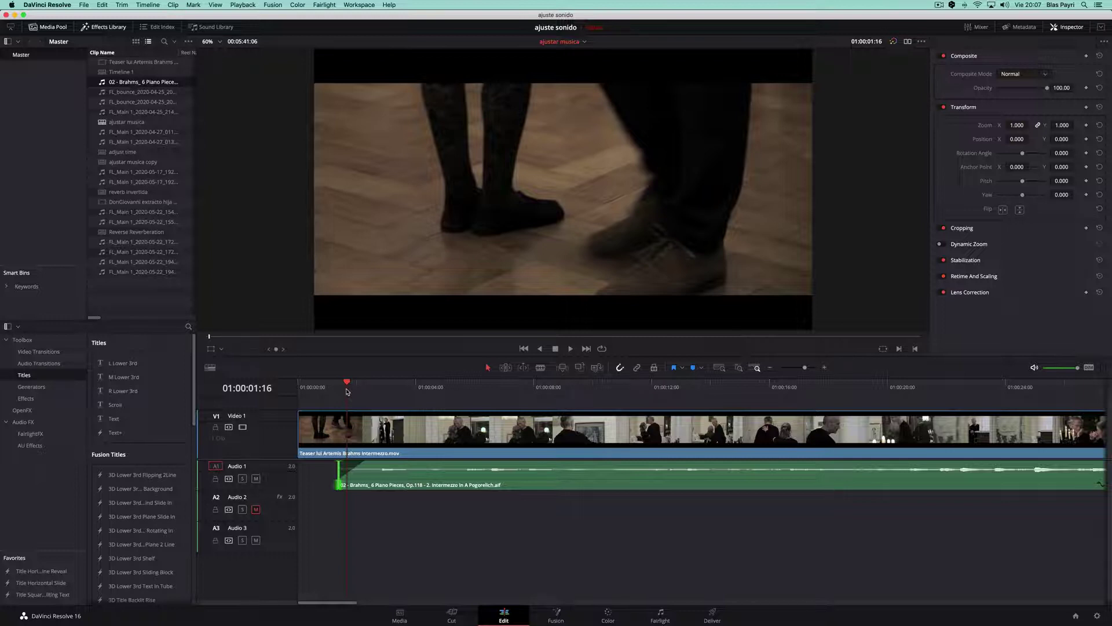
key(space)
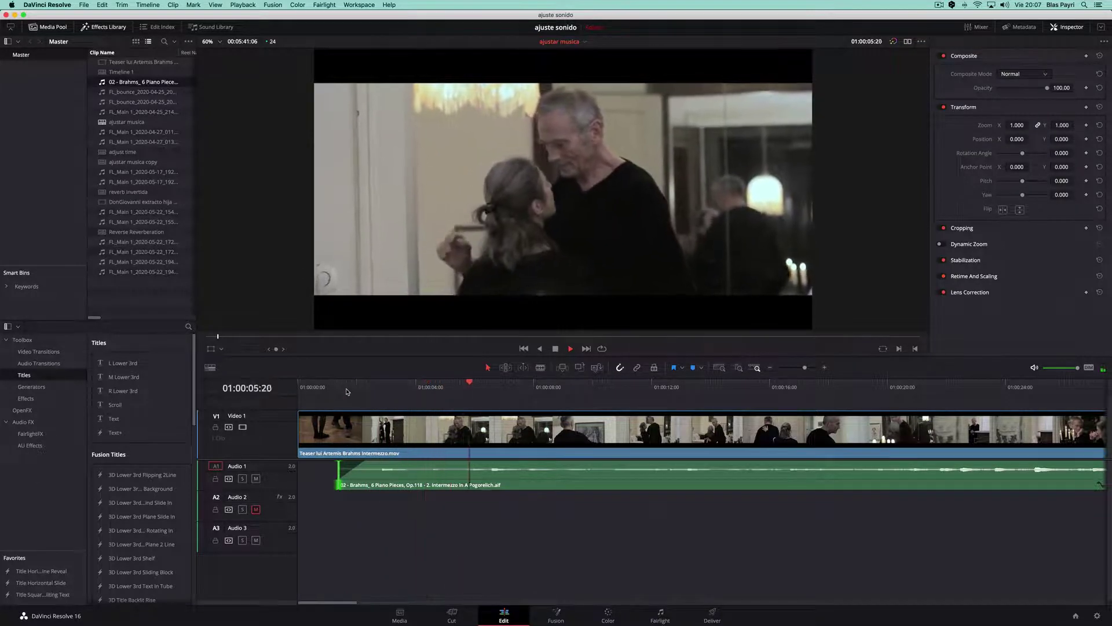
click(299, 387)
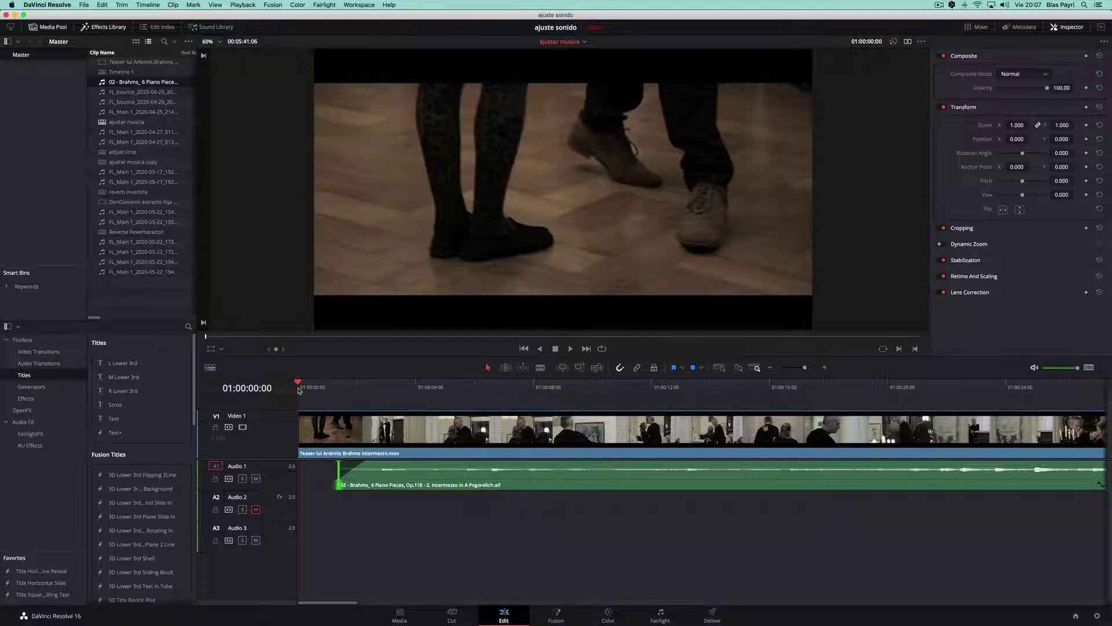
key(space)
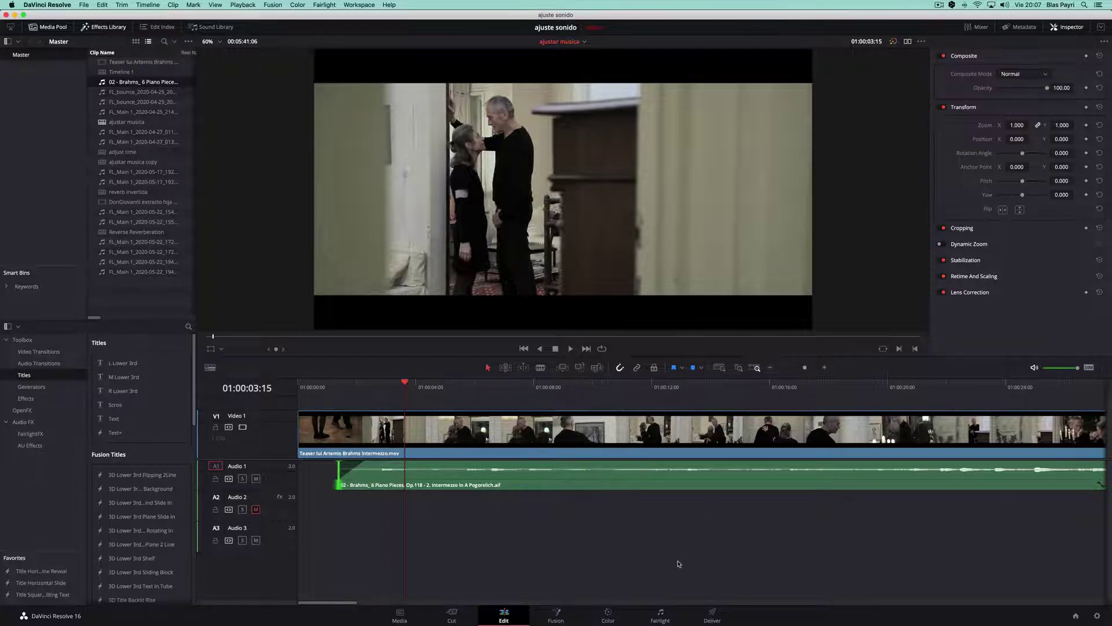
- On the Fairlight page, set the in point at 01:00:02:11, just before the first piano note on Audio 1
click(377, 387)
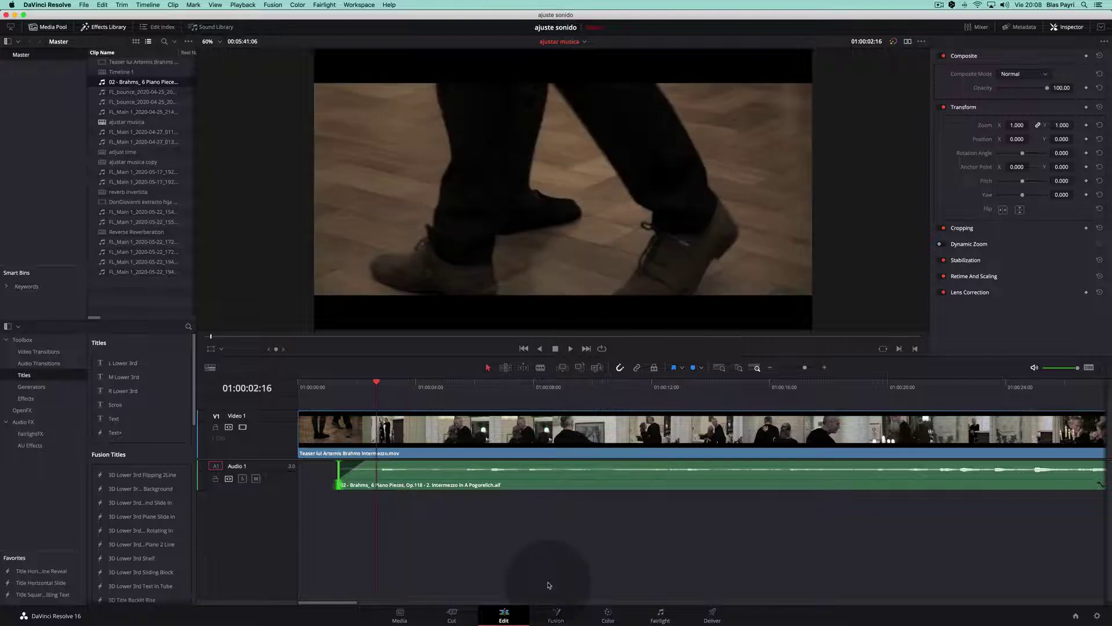
click(660, 616)
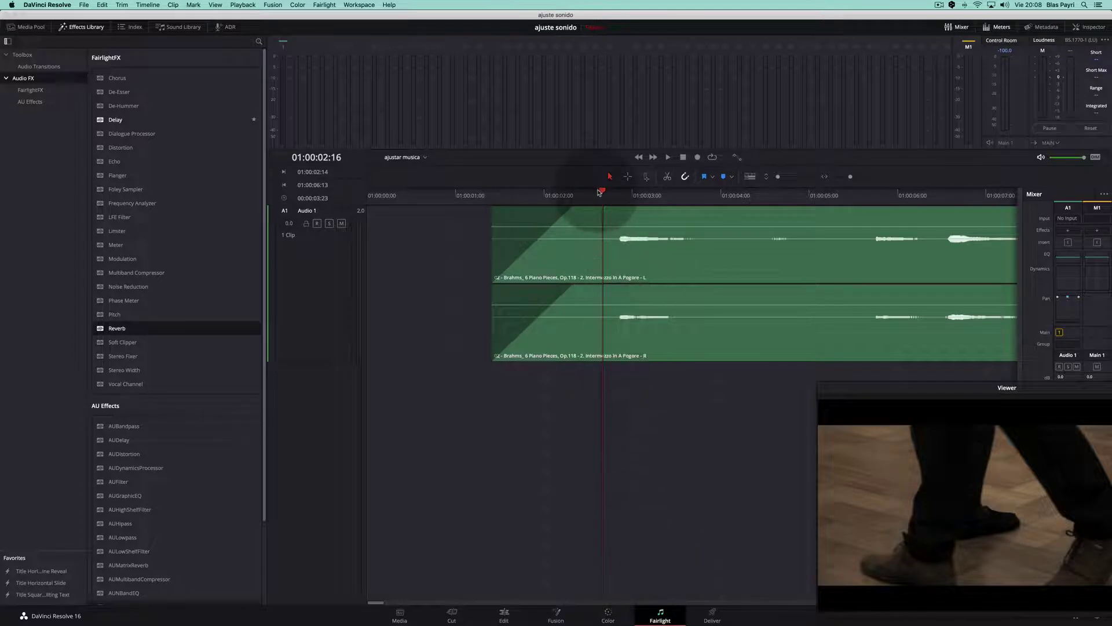
mouse_move(603, 192)
mouse_down()
mouse_move(588, 194)
mouse_move(620, 194)
mouse_move(586, 205)
mouse_up()
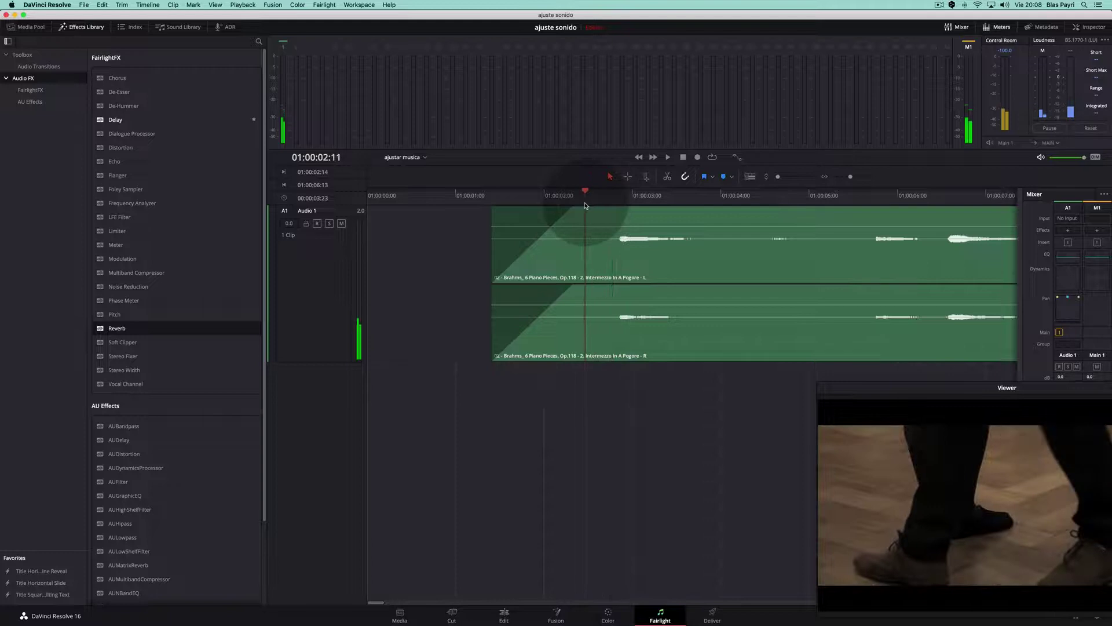
key(i)
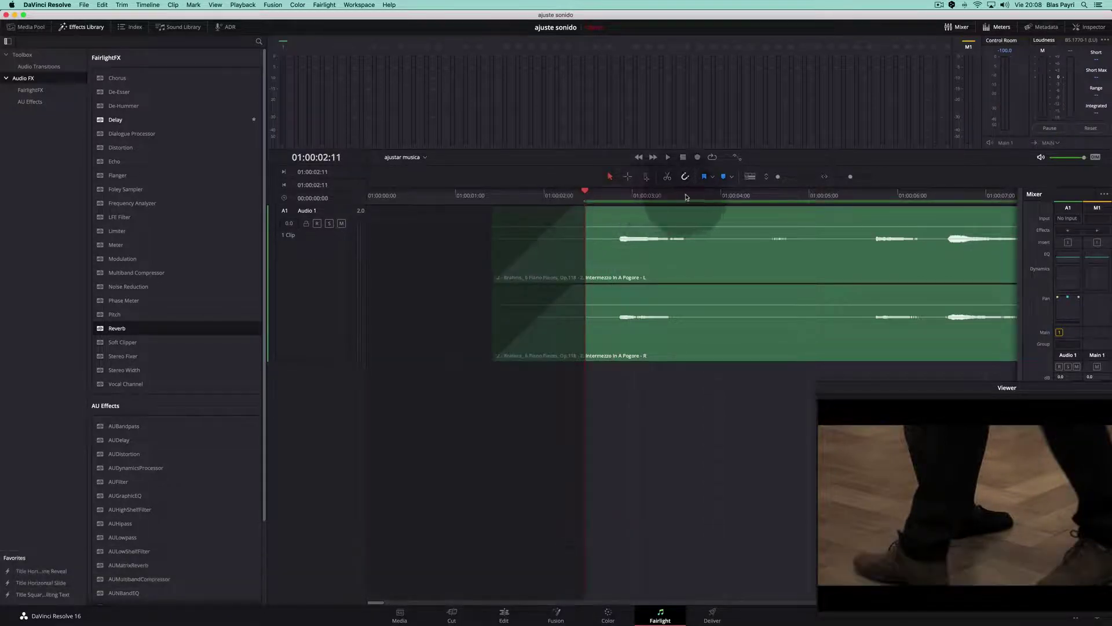
- Set the out point at 01:00:04:07 after the first piano note, bounce the main mix to a new track and enlarge that track's height
click(750, 199)
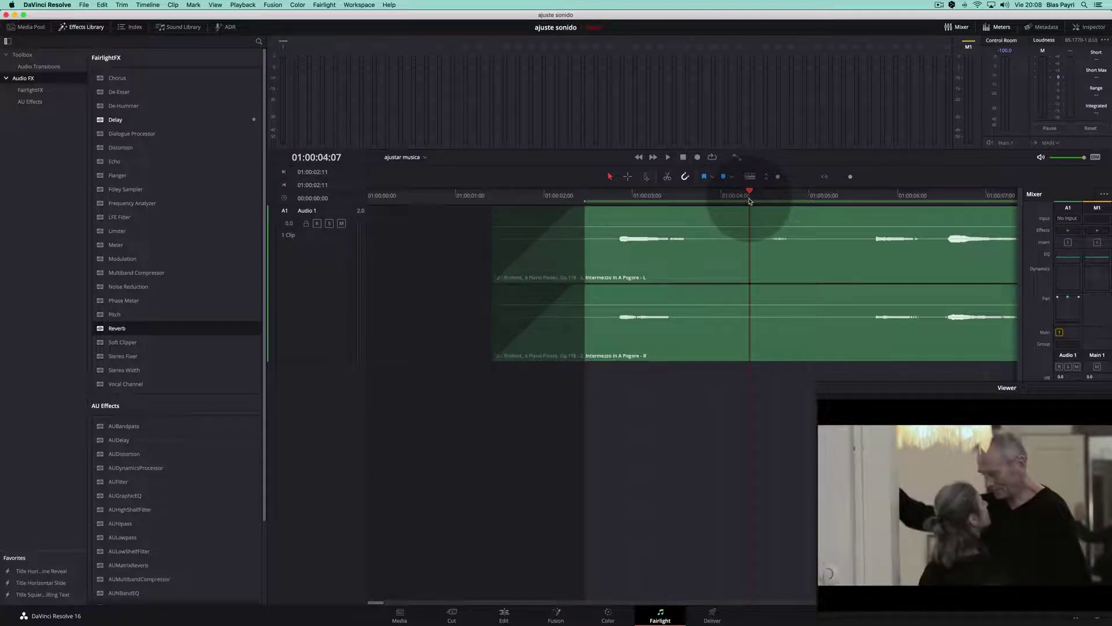
key(o)
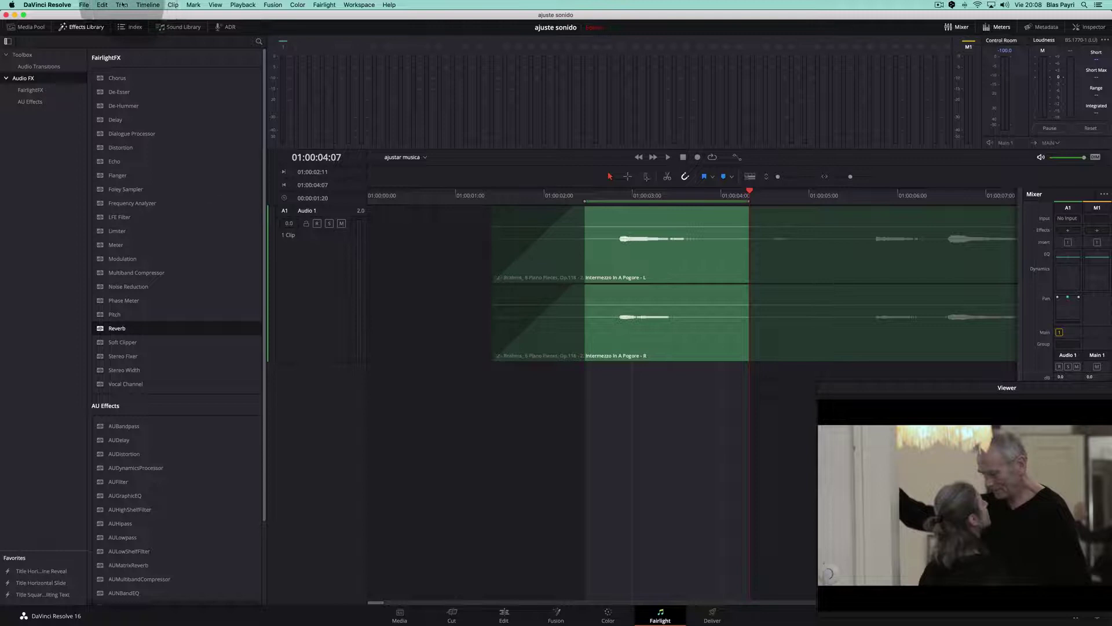
click(144, 5)
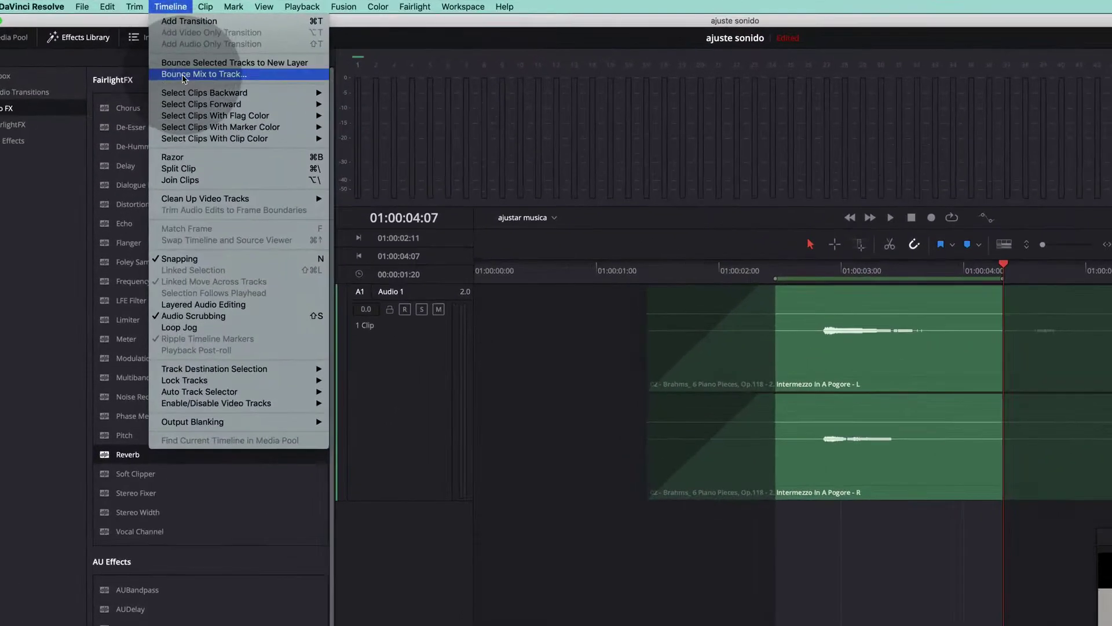
click(182, 72)
click(814, 305)
click(809, 336)
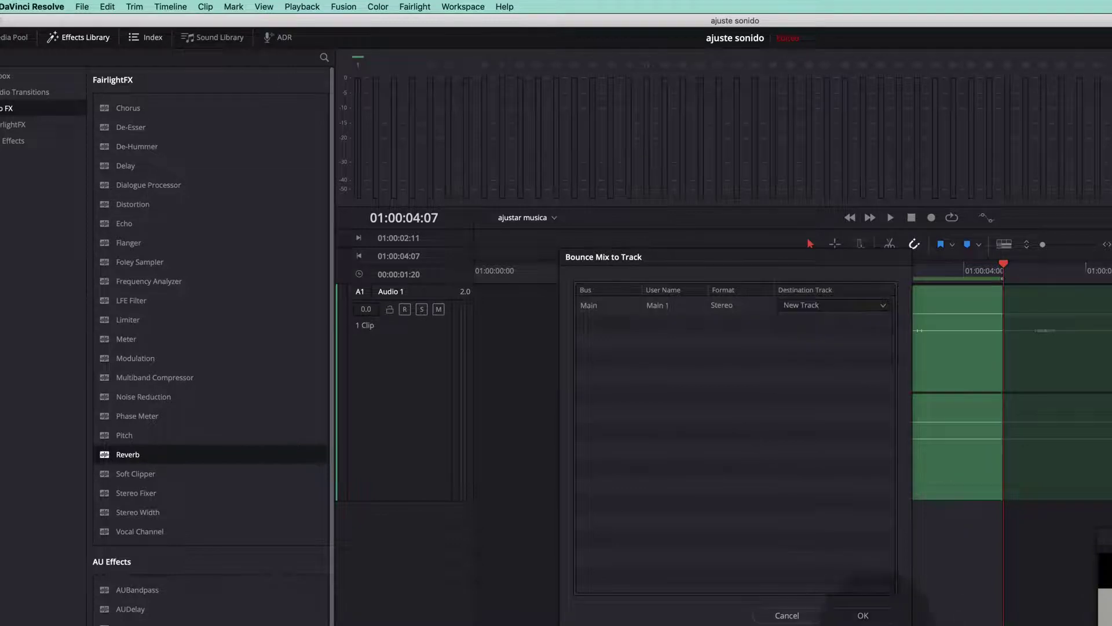
click(863, 614)
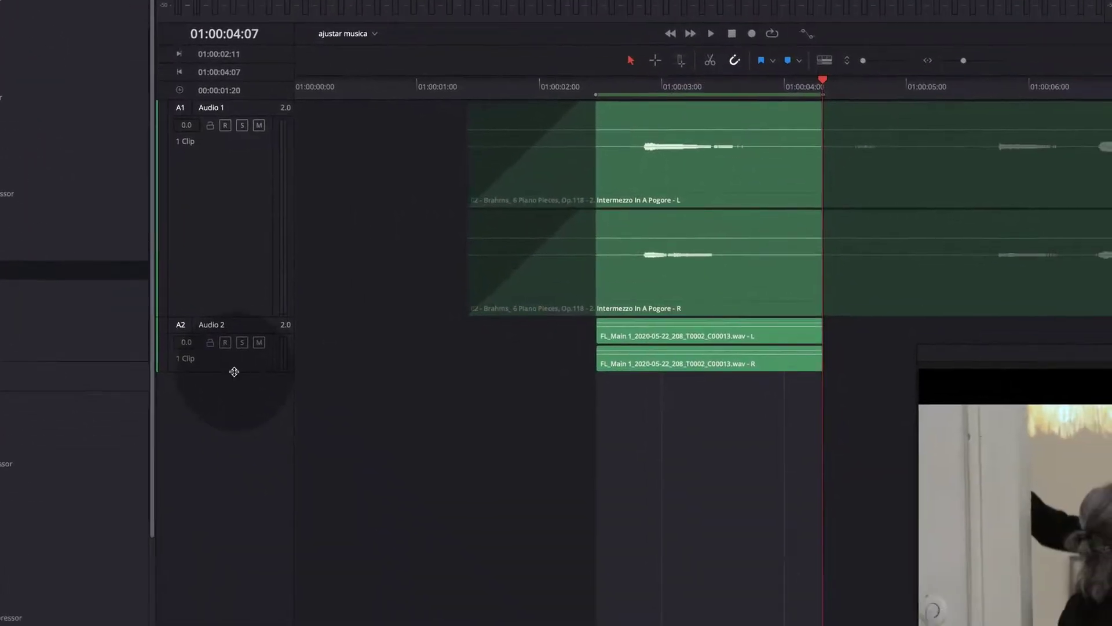
drag(234, 371, 236, 537)
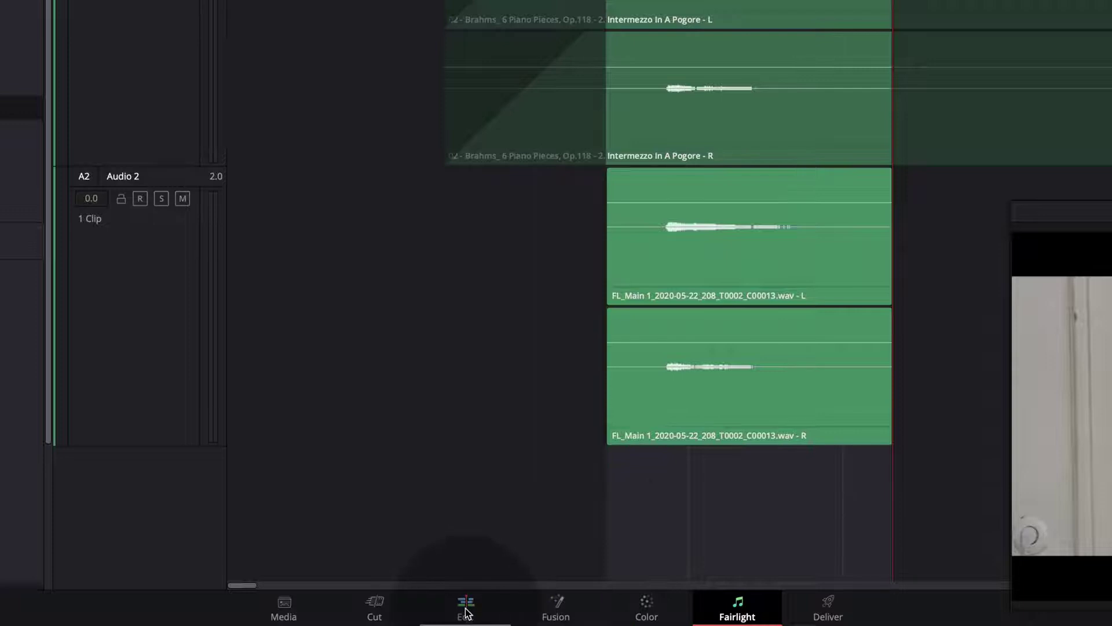
- On the Edit page, add timeline markers at the bounced clip's start and end, 01:00:02:11 and 01:00:04:07
click(465, 609)
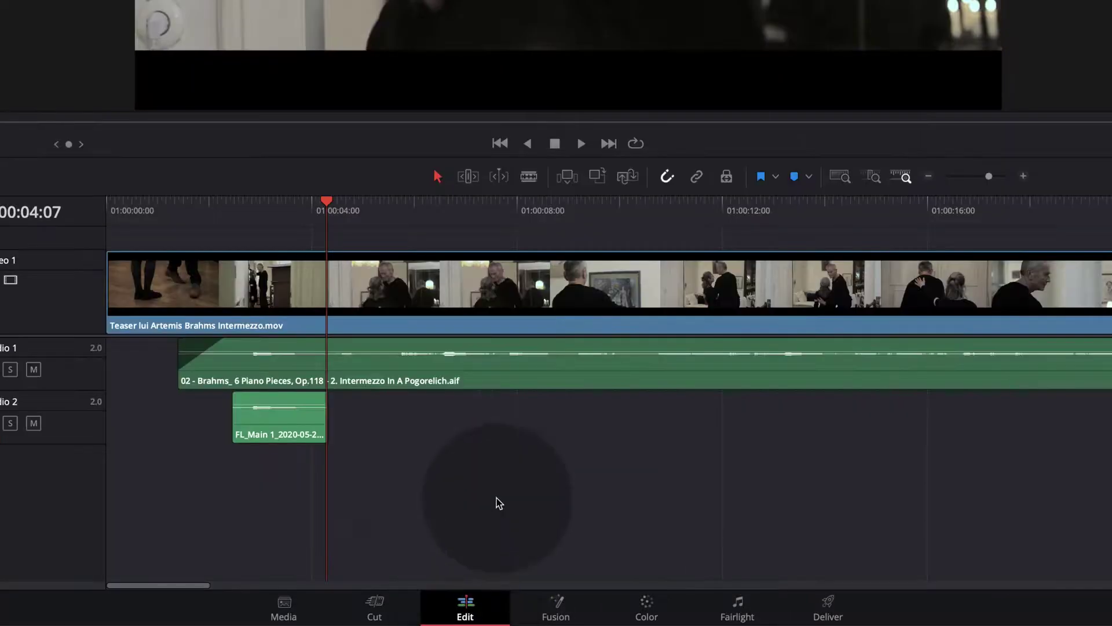
click(232, 212)
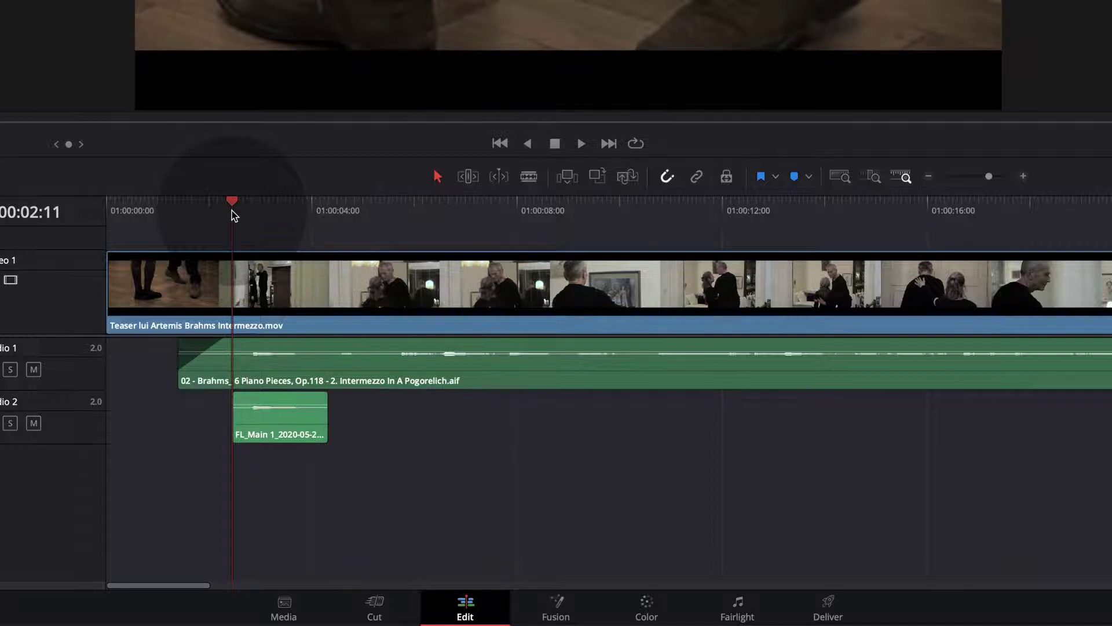
key(m)
click(316, 218)
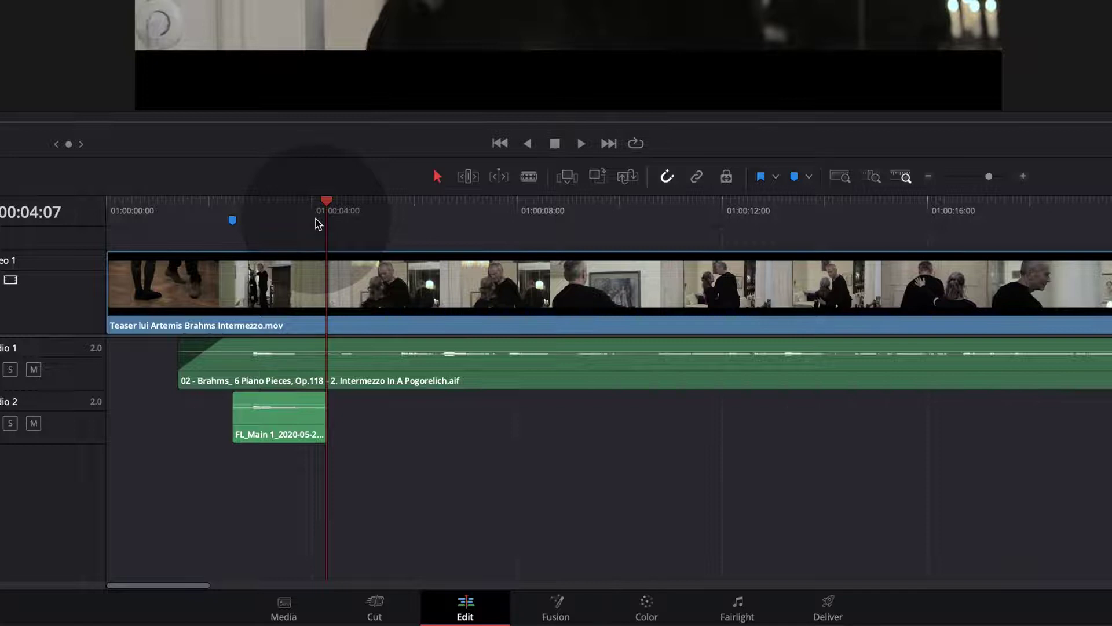
key(m)
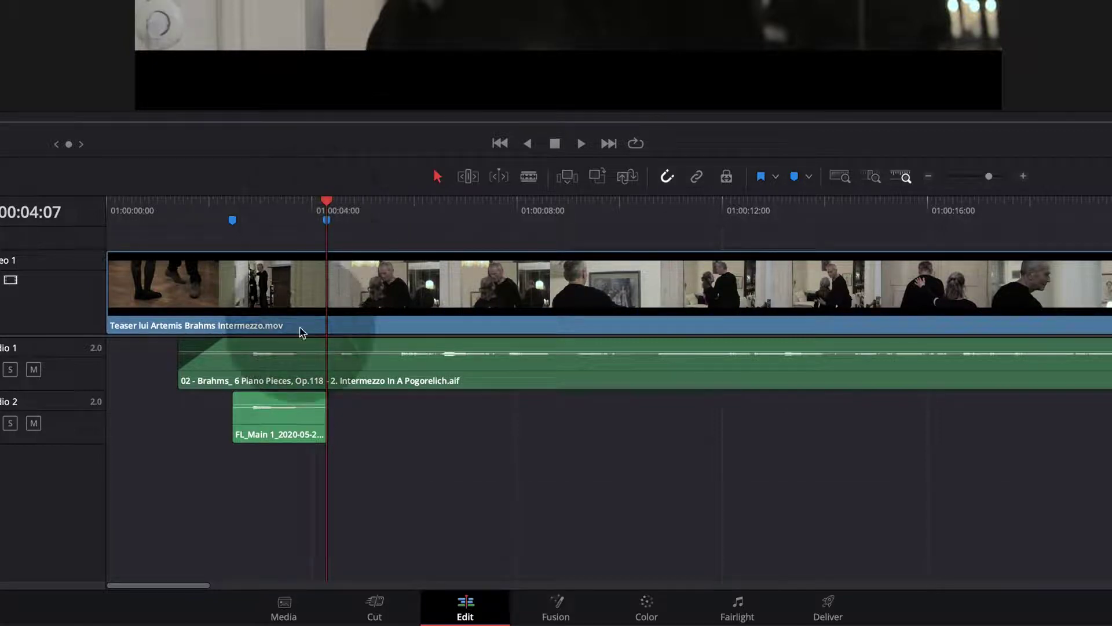
- Reverse the speed of the bounced clip on Audio 2 with pitch correction turned off
right_click(263, 426)
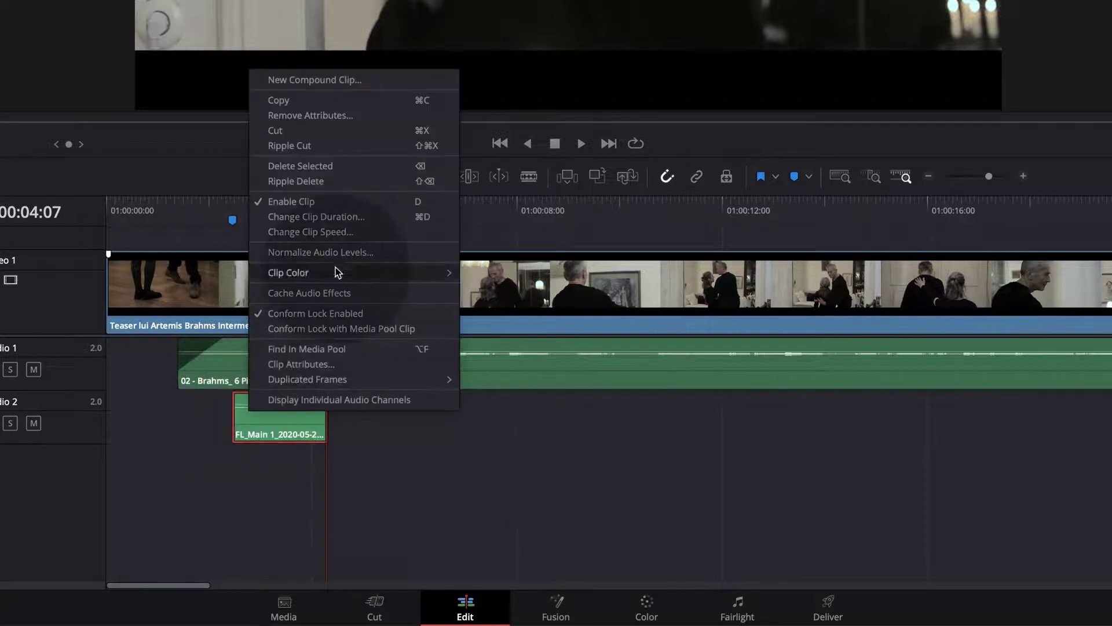
click(331, 232)
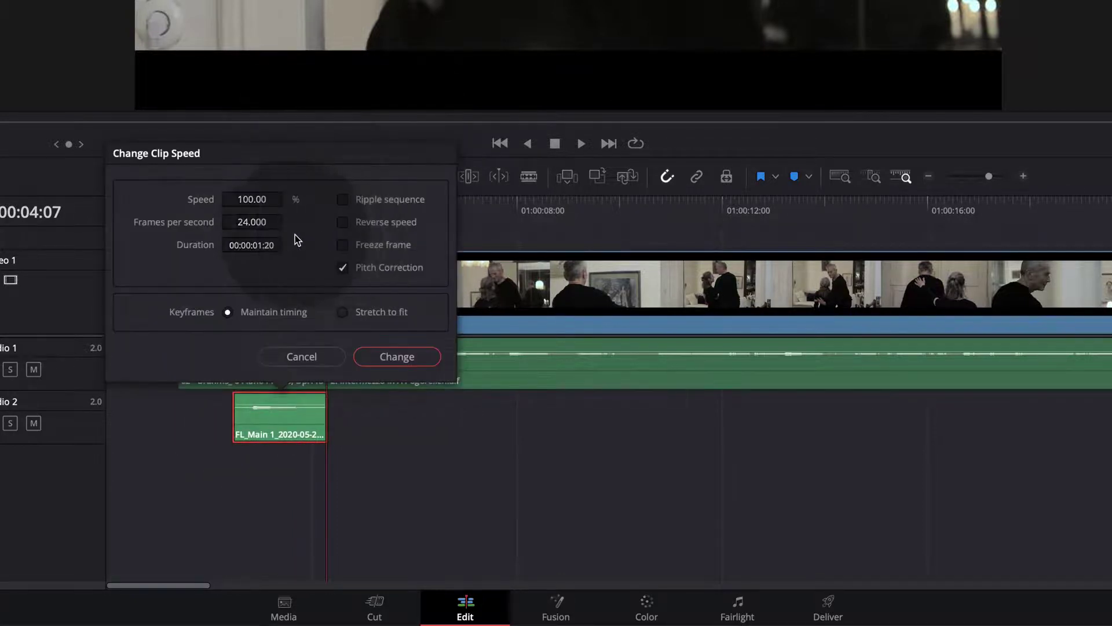
click(344, 267)
click(343, 223)
click(392, 356)
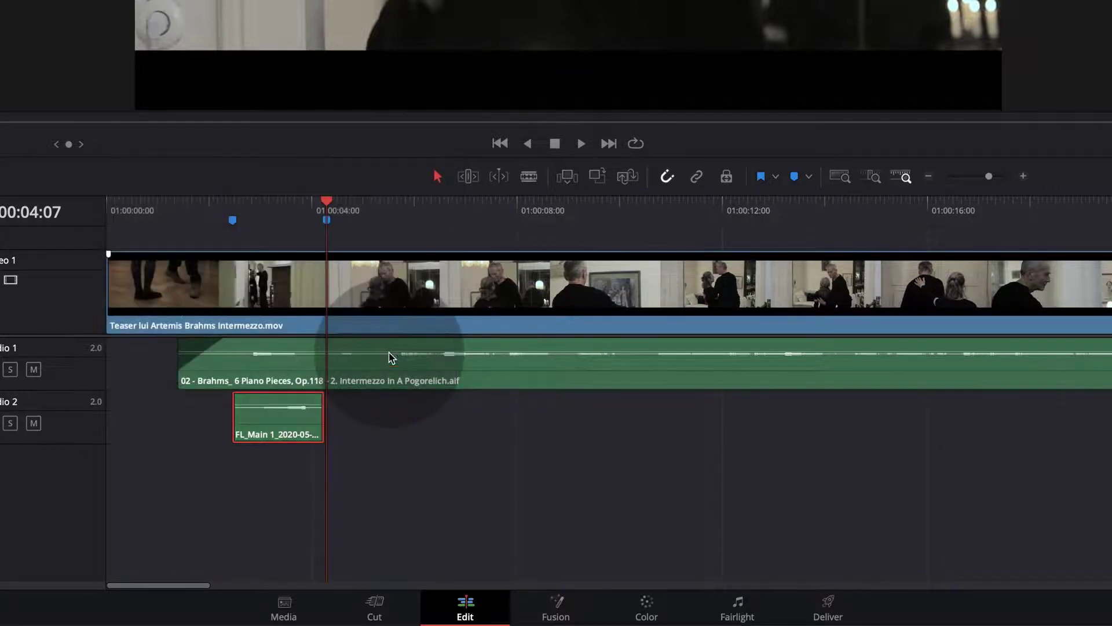
- On the Fairlight page, solo the Audio 2 track with the reversed note
click(742, 605)
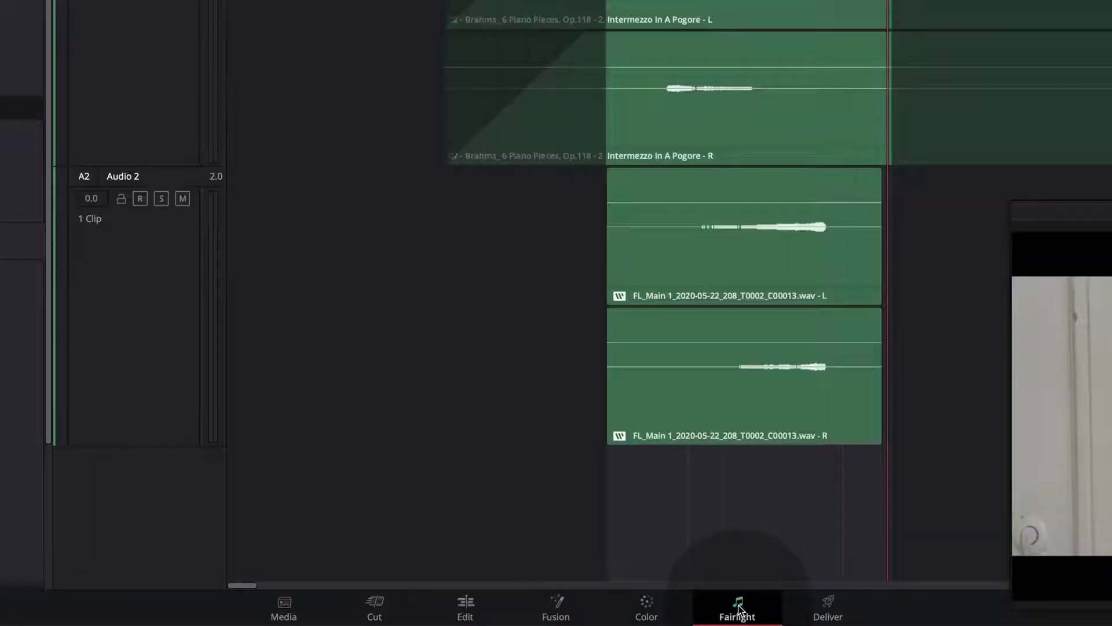
click(769, 314)
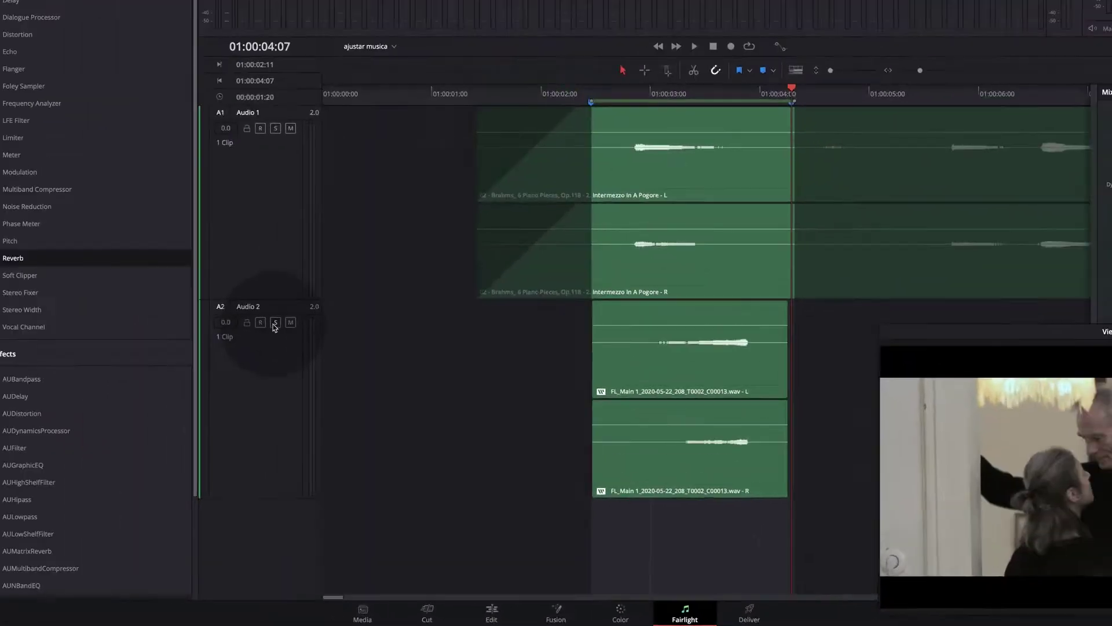
click(275, 324)
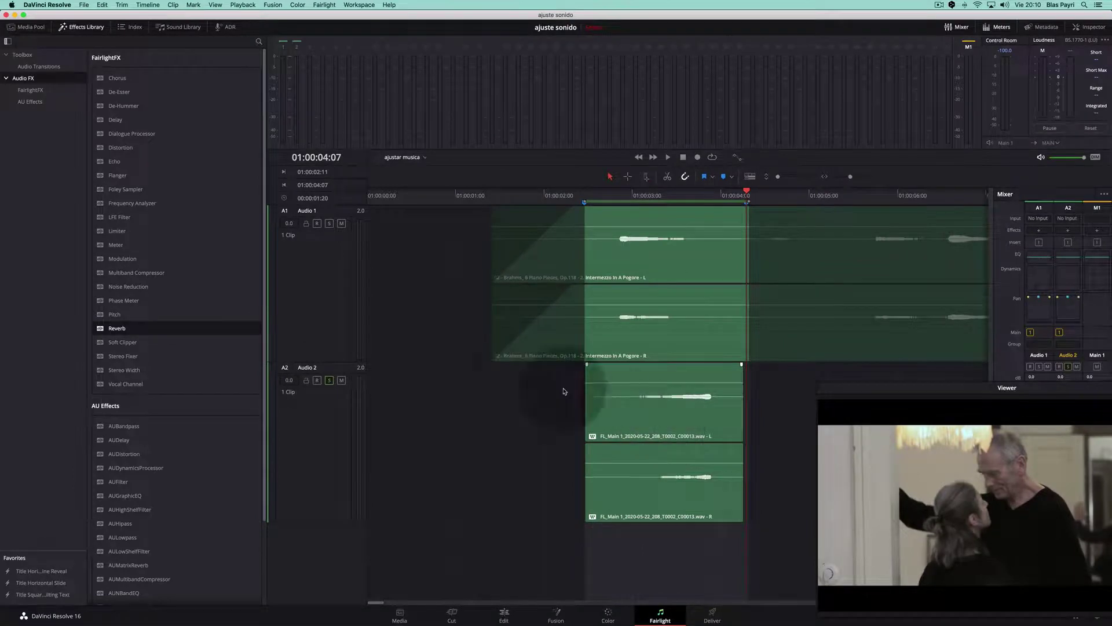
- Add a Reverb to Audio 2 with height 10.00, length 30.00, width 40.00 and a reverb time of 4000
drag(120, 332, 348, 440)
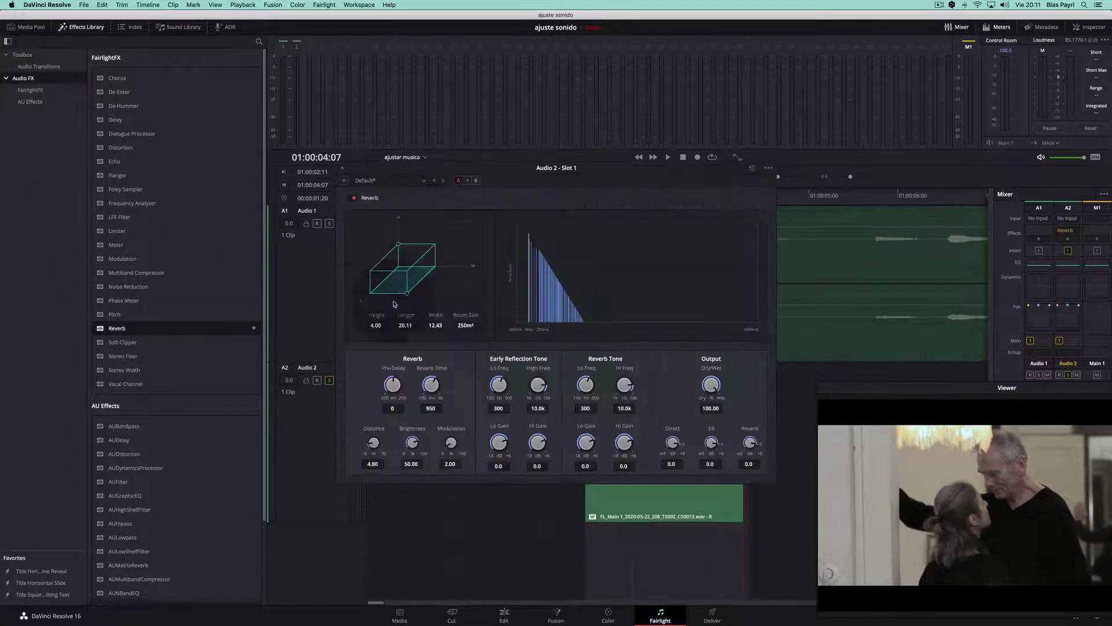
drag(396, 246, 398, 221)
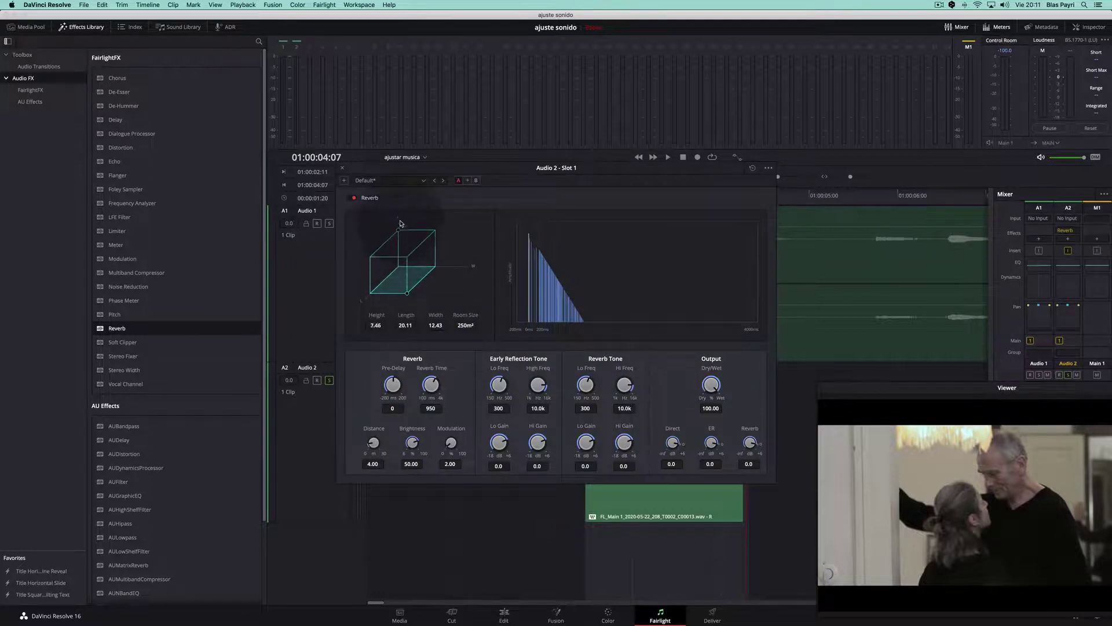
drag(408, 294, 433, 299)
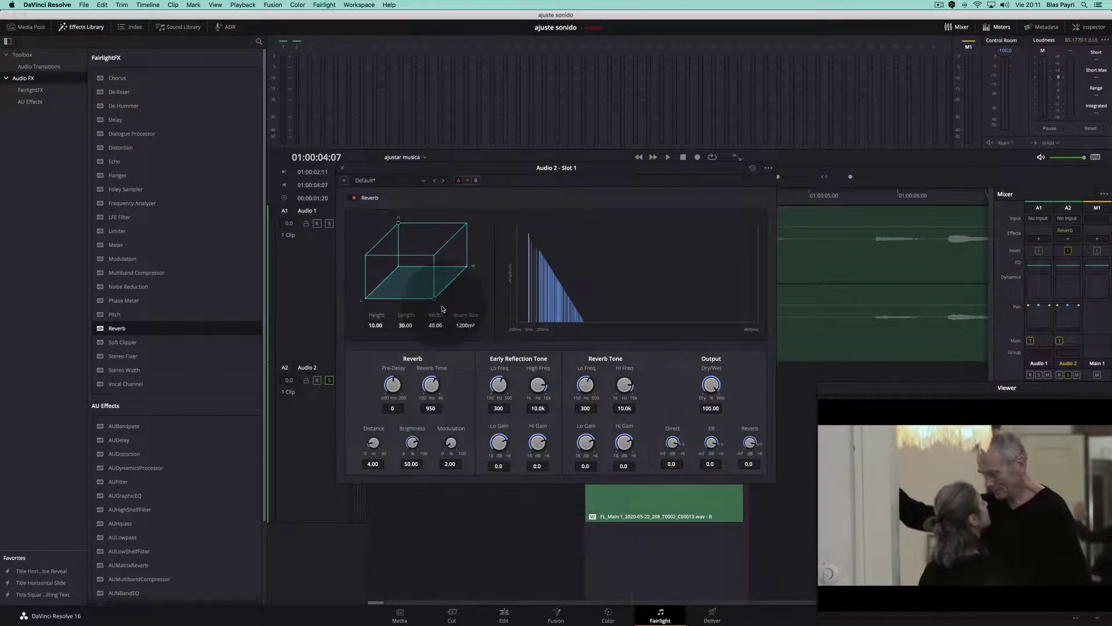
drag(430, 387, 475, 387)
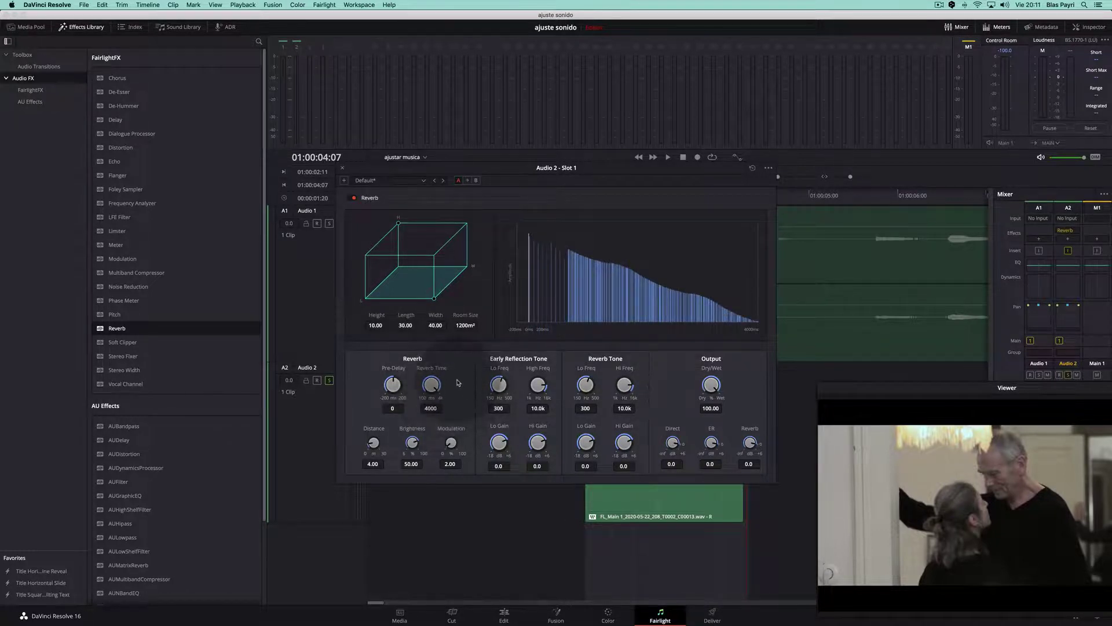
- Move the Reverb window off the clips, play the reversed note with its reverb tail from 01:00:02:11, and close the effect window
drag(505, 167, 462, 8)
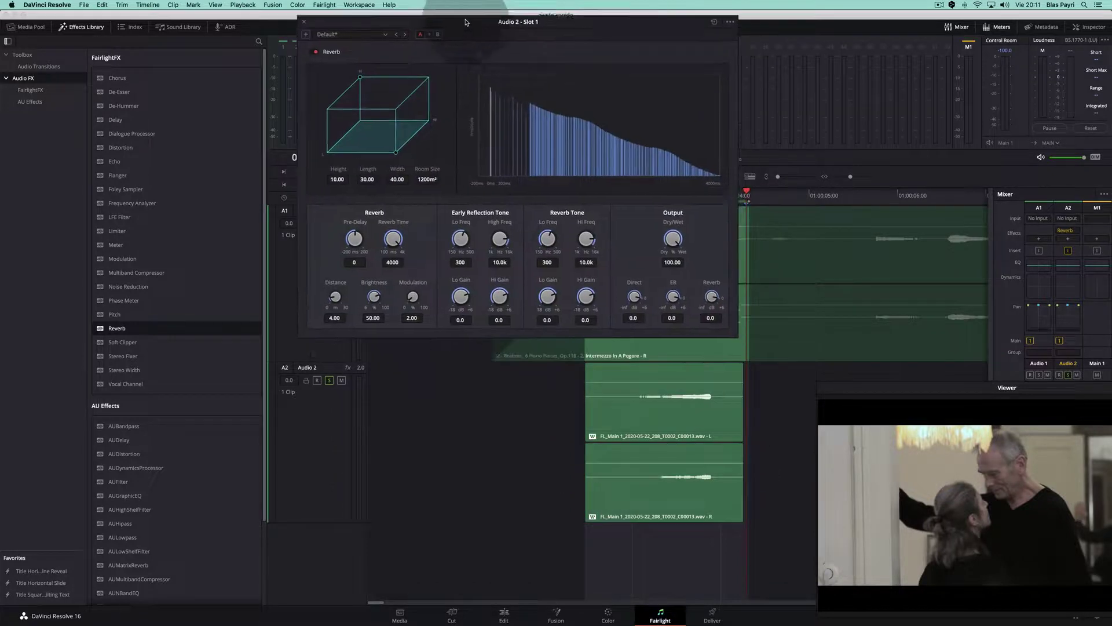
drag(528, 22, 488, 132)
click(591, 196)
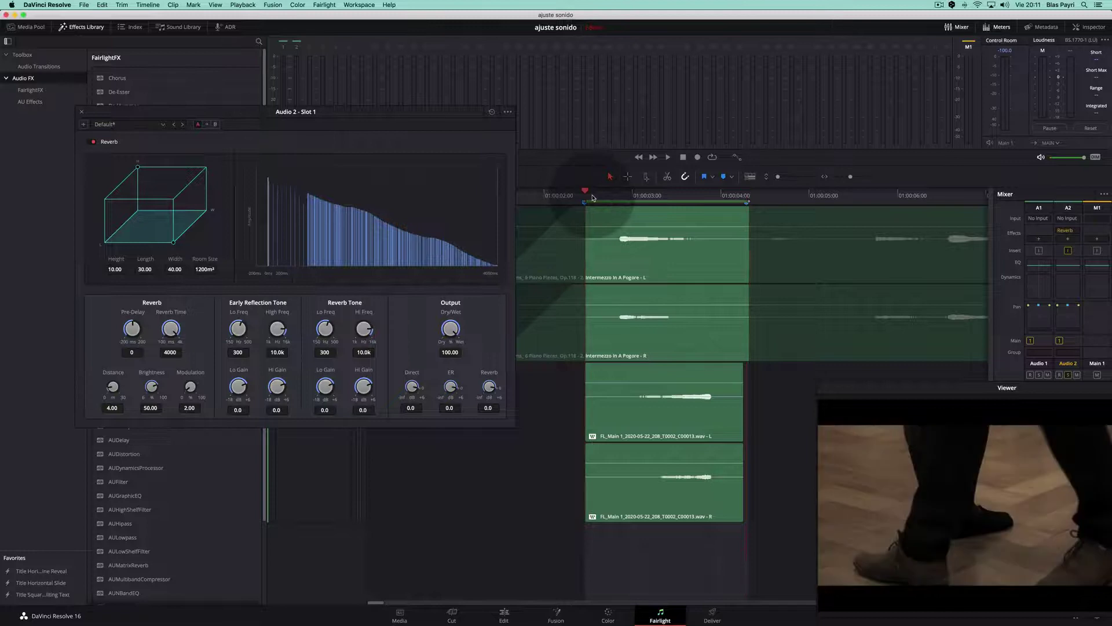
key(space)
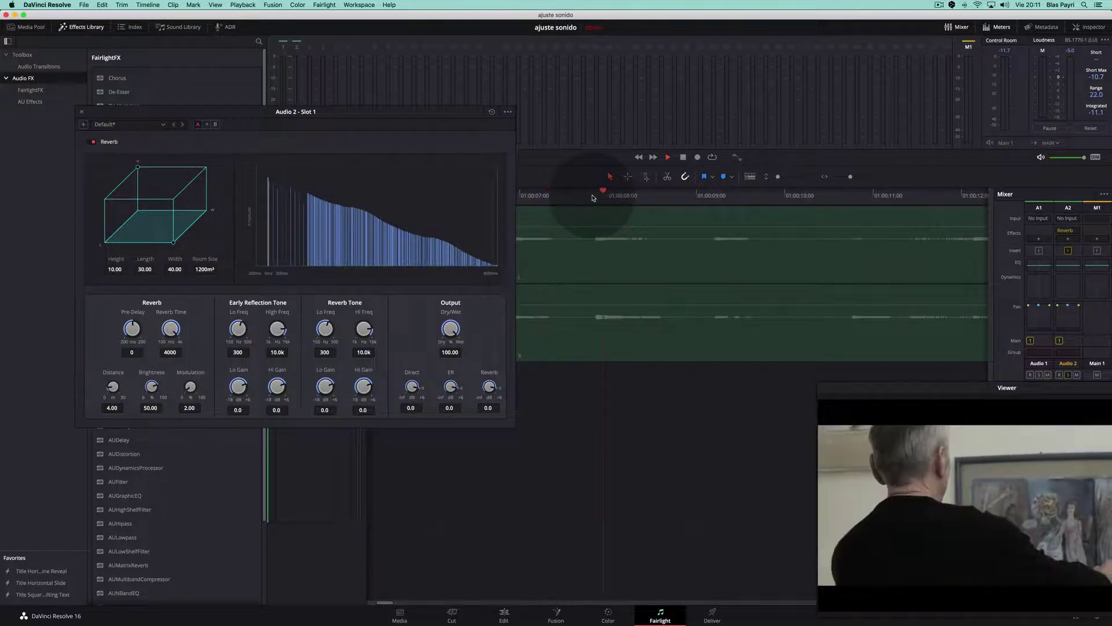
key(space)
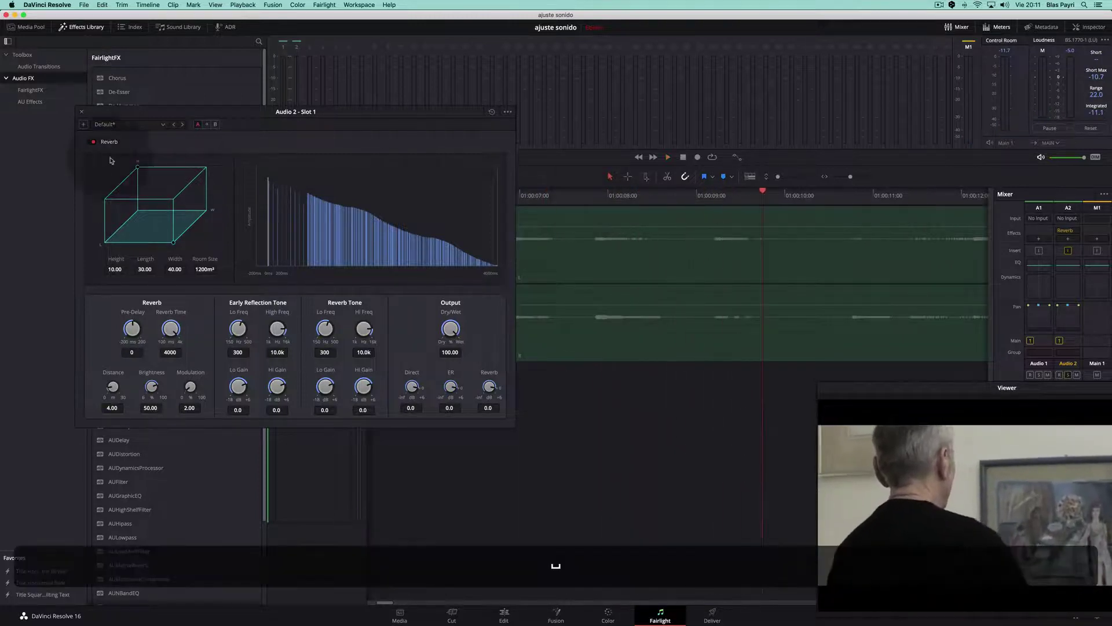
click(82, 114)
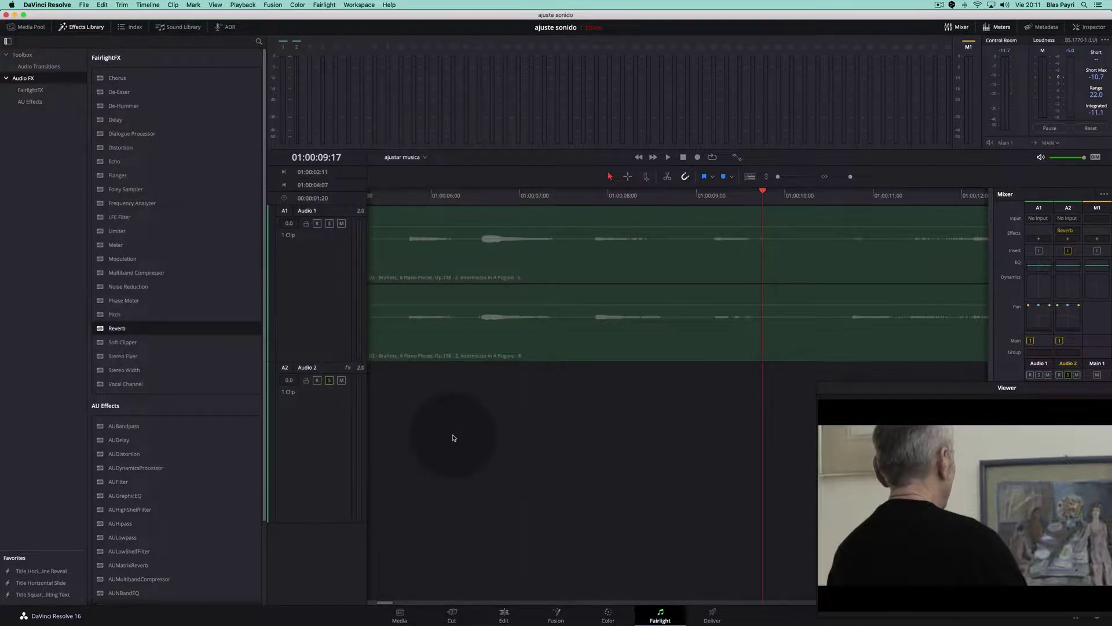
- Extend the out point to 01:00:09:17 to include the reverb tail and bounce the main mix to a new track
key(super+minus)
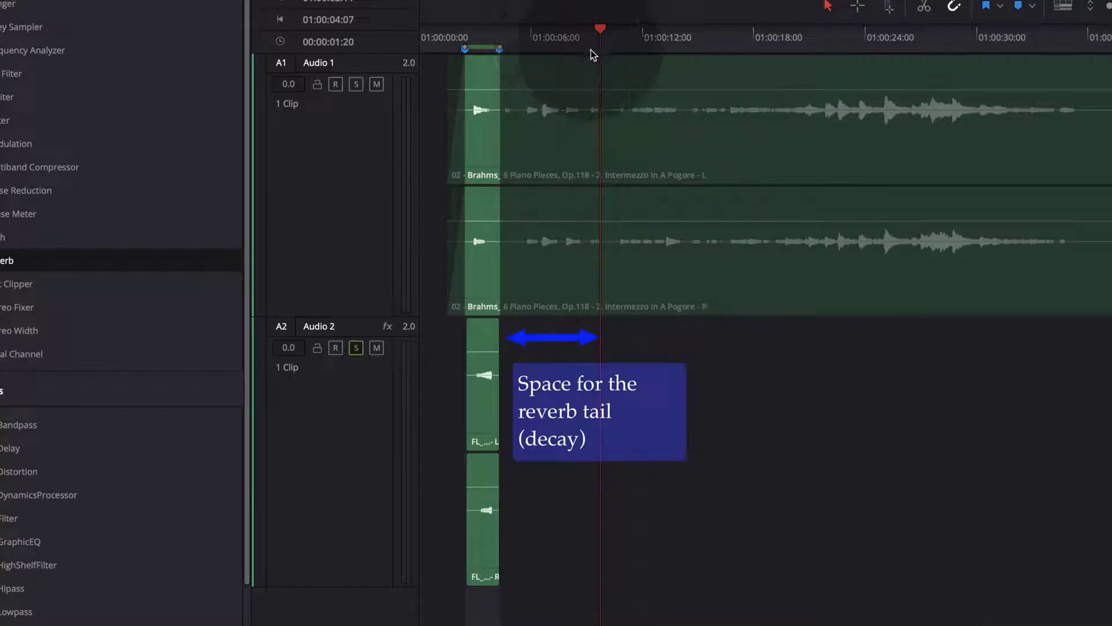
key(o)
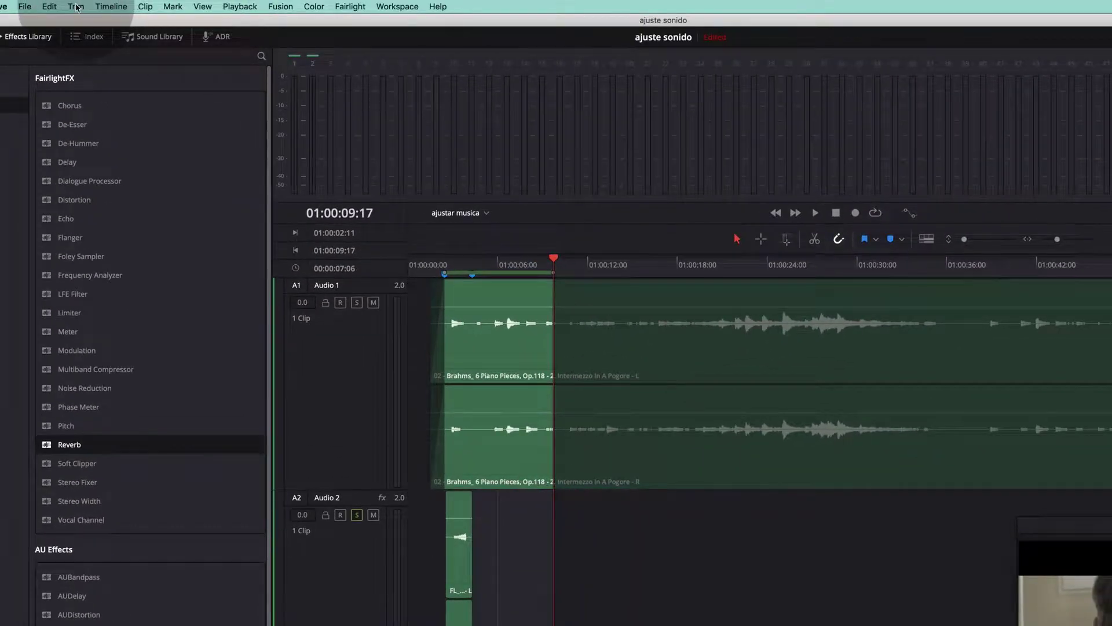
click(77, 7)
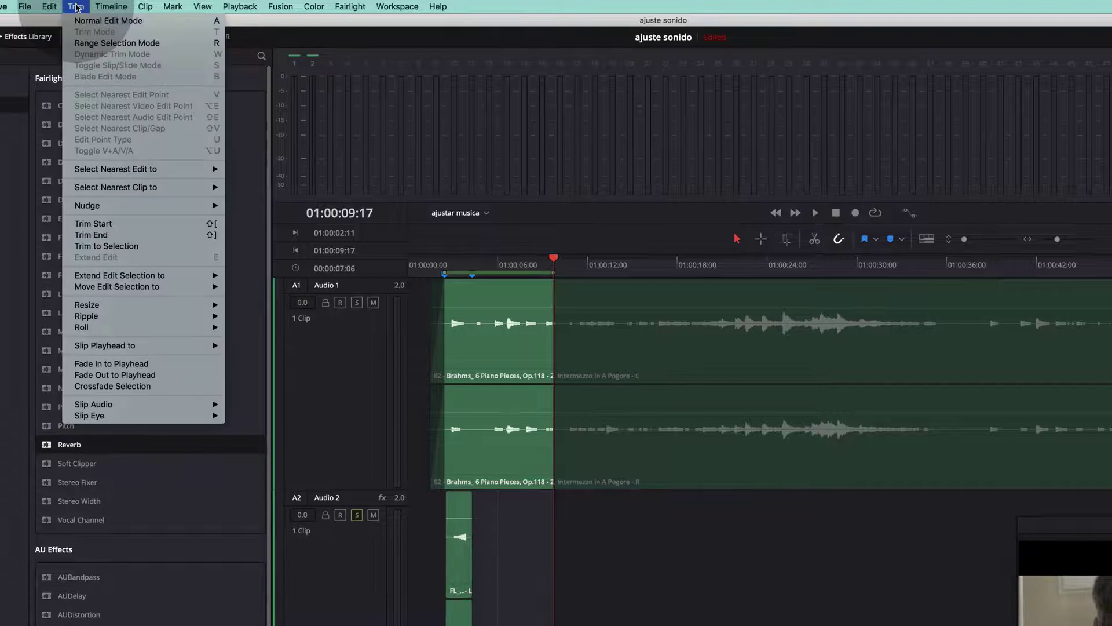
mouse_move(111, 6)
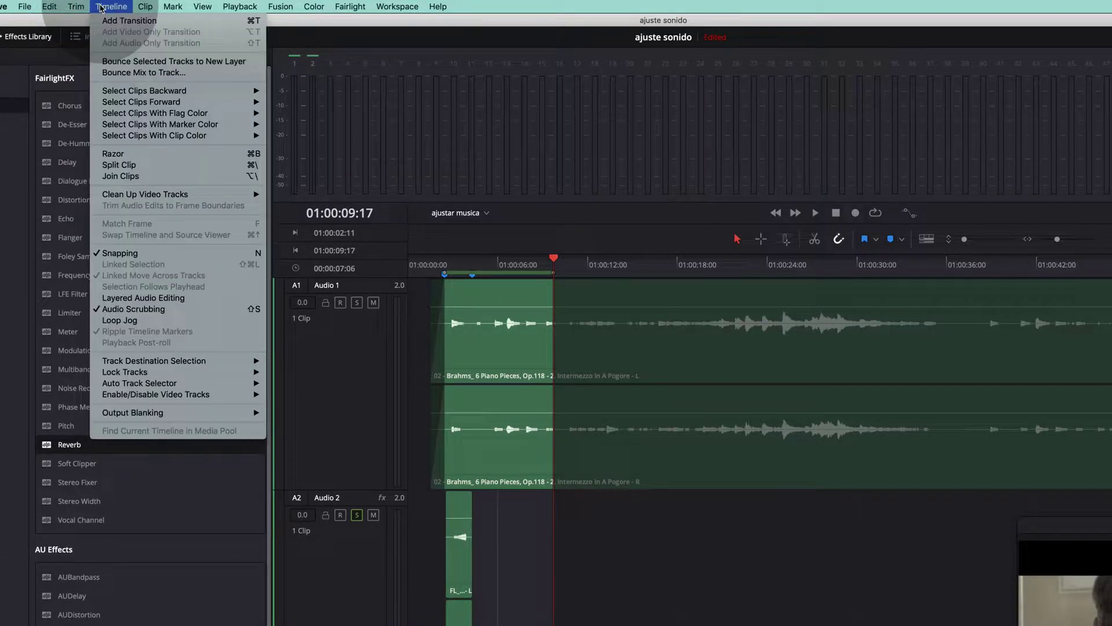
click(126, 73)
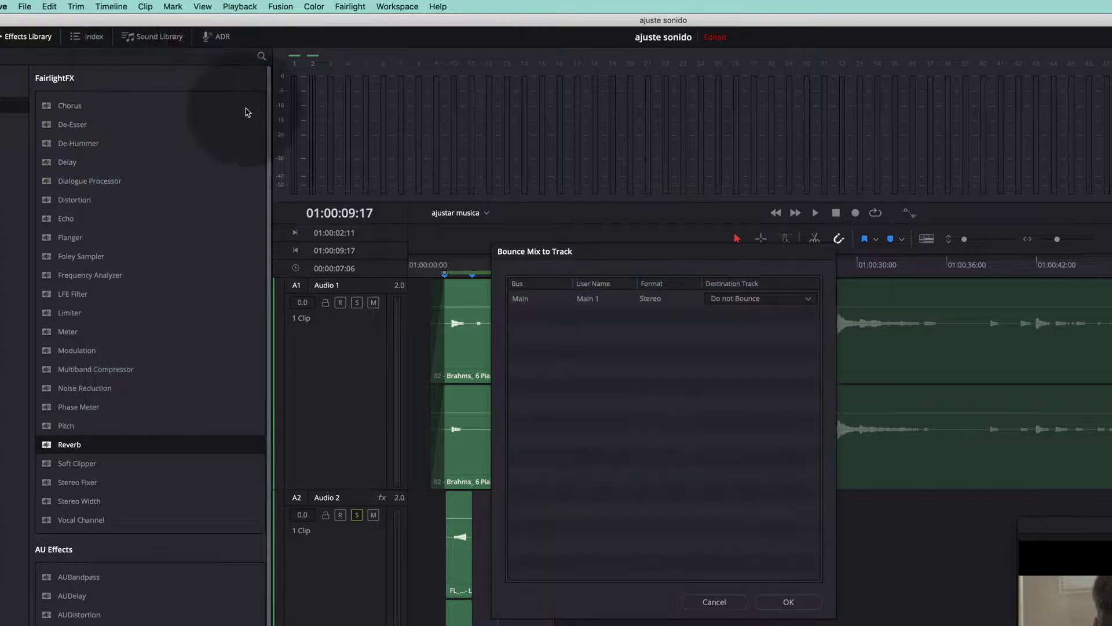
click(750, 300)
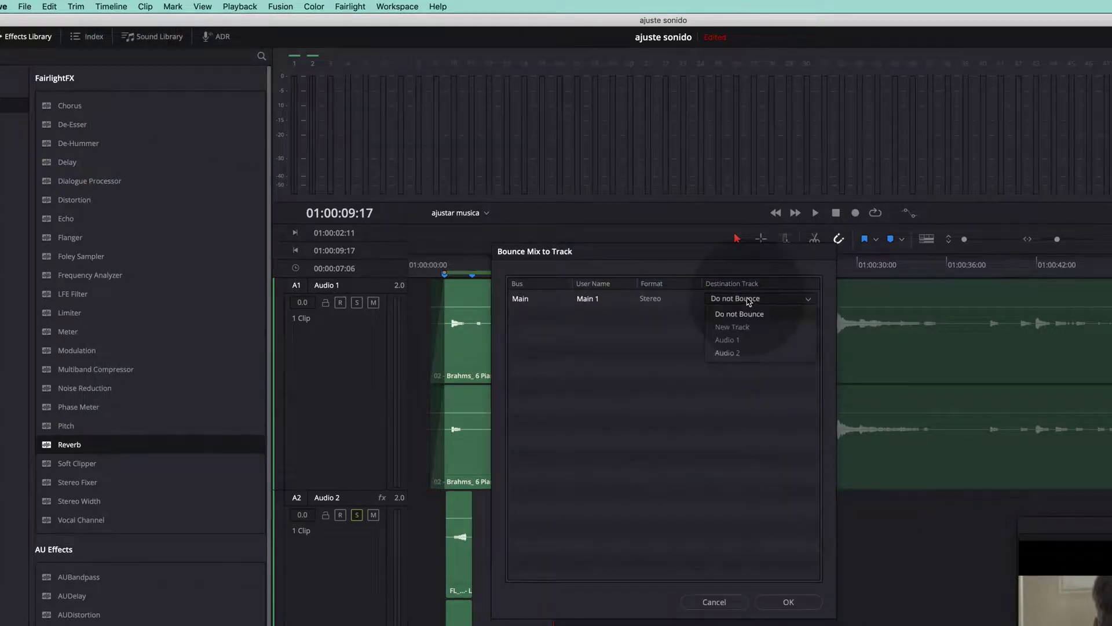
click(736, 330)
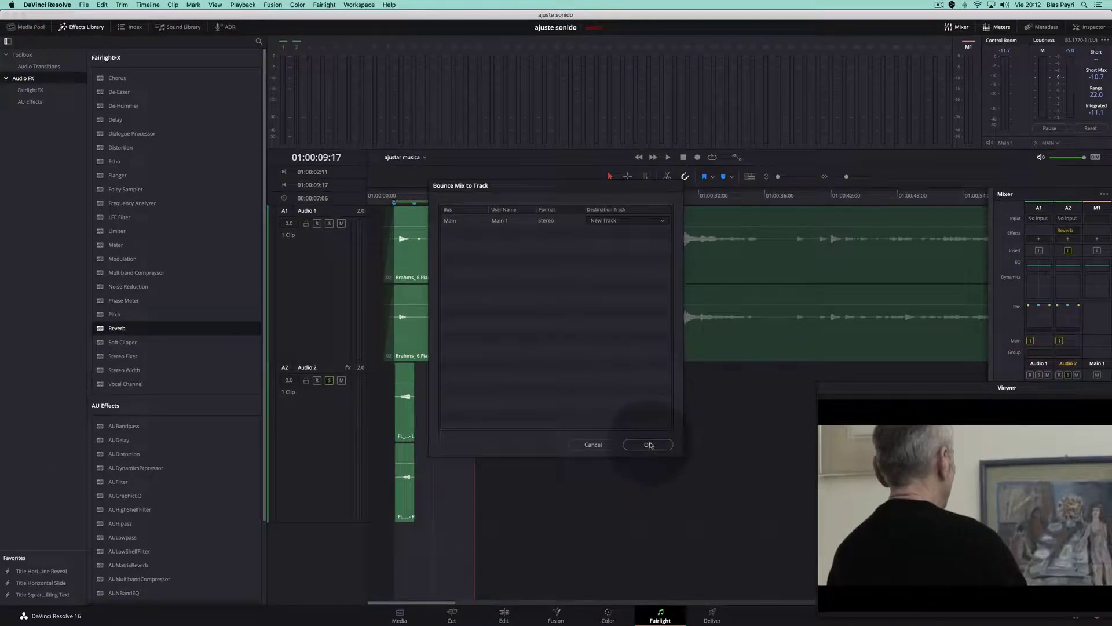
click(649, 445)
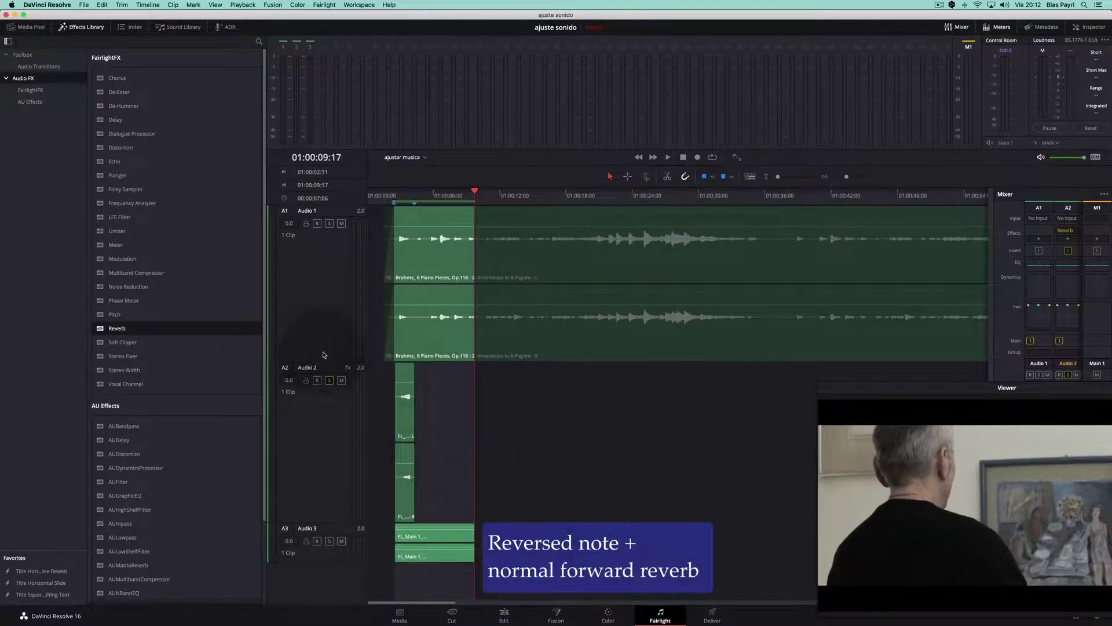
- Mute Audio 2 and play the timeline from just before the new Audio 3 bounce
click(341, 381)
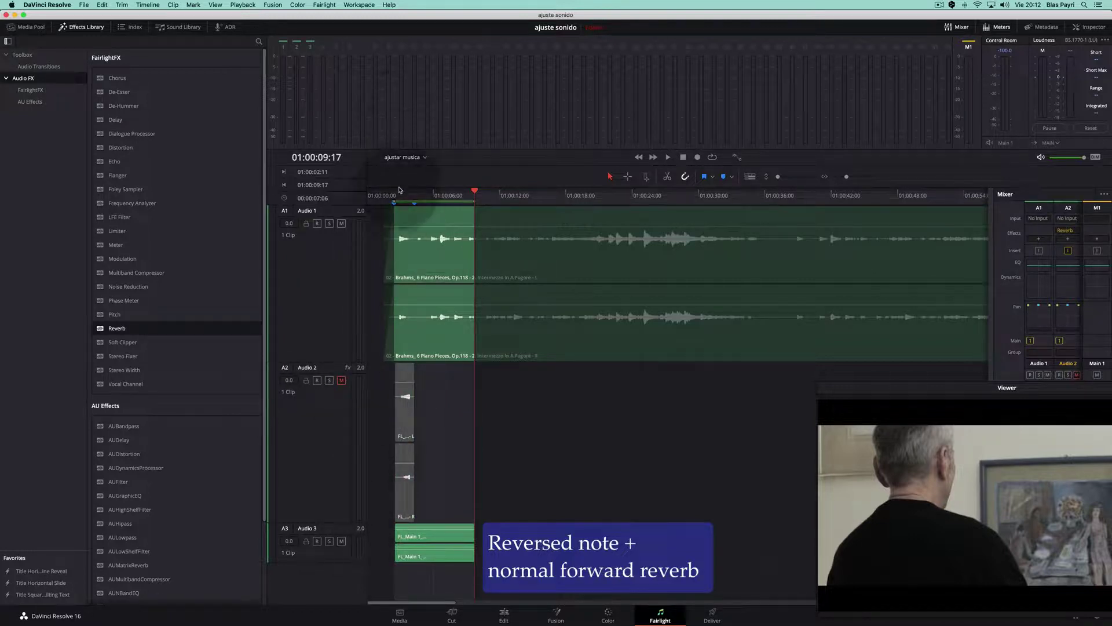
click(381, 205)
key(space)
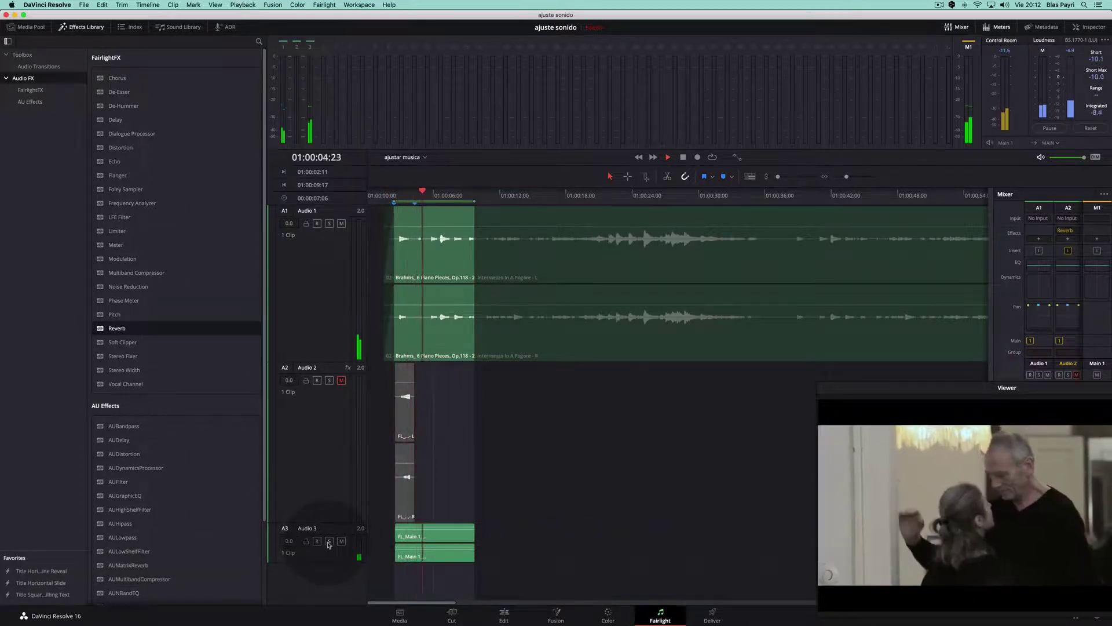
- Stop playback, switch to the Edit page and reverse the speed of the Audio 3 bounce with Pitch Correction off
key(space)
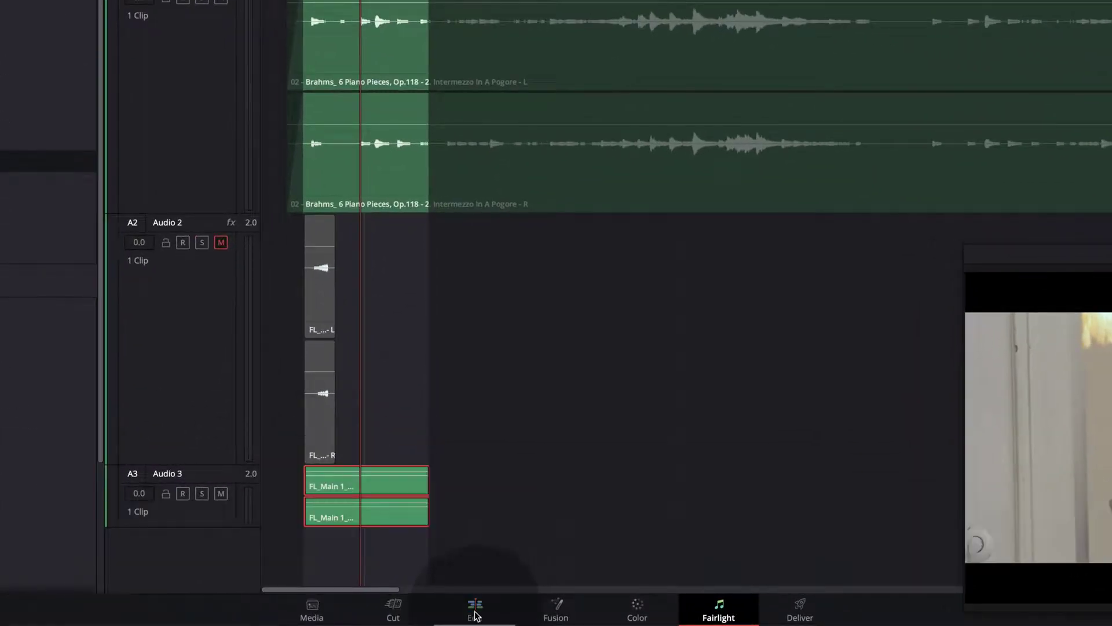
click(473, 609)
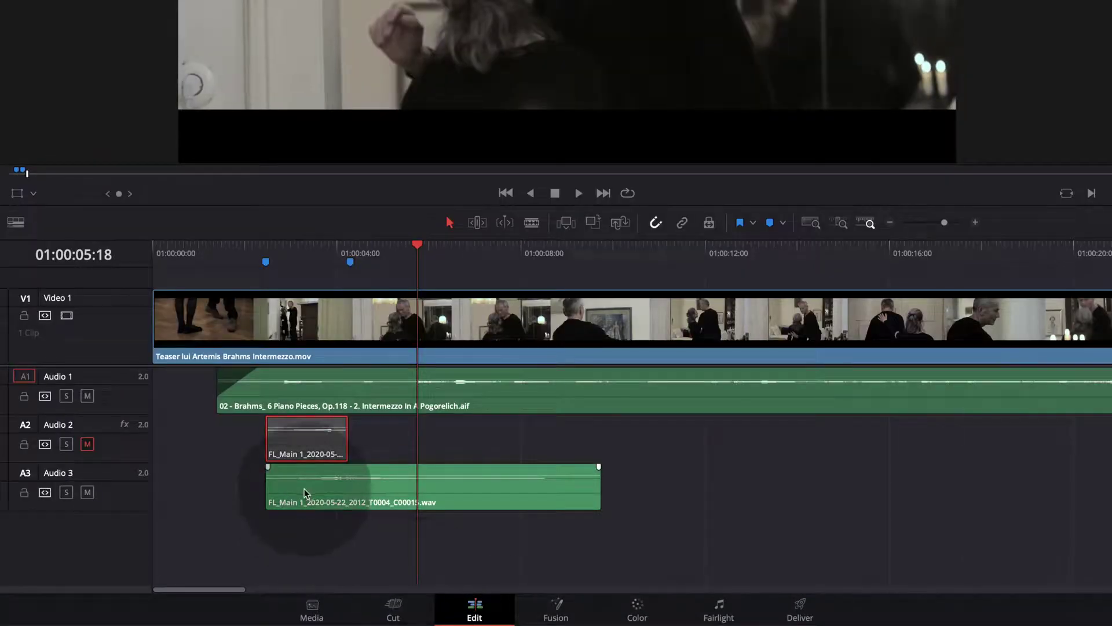
click(279, 501)
right_click(279, 501)
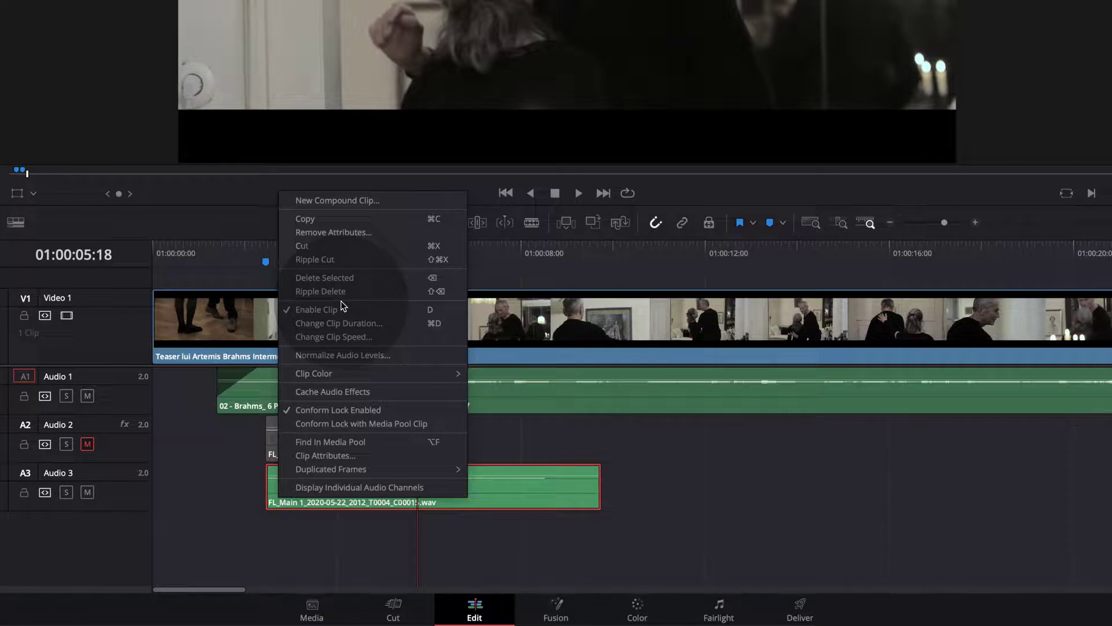
click(348, 336)
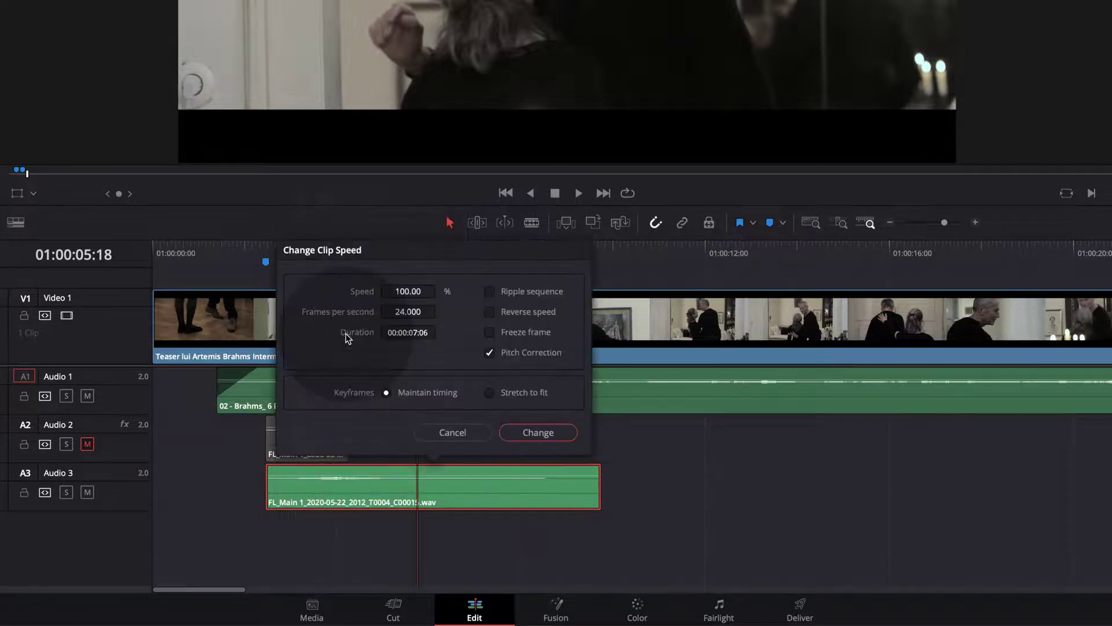
click(490, 353)
click(489, 313)
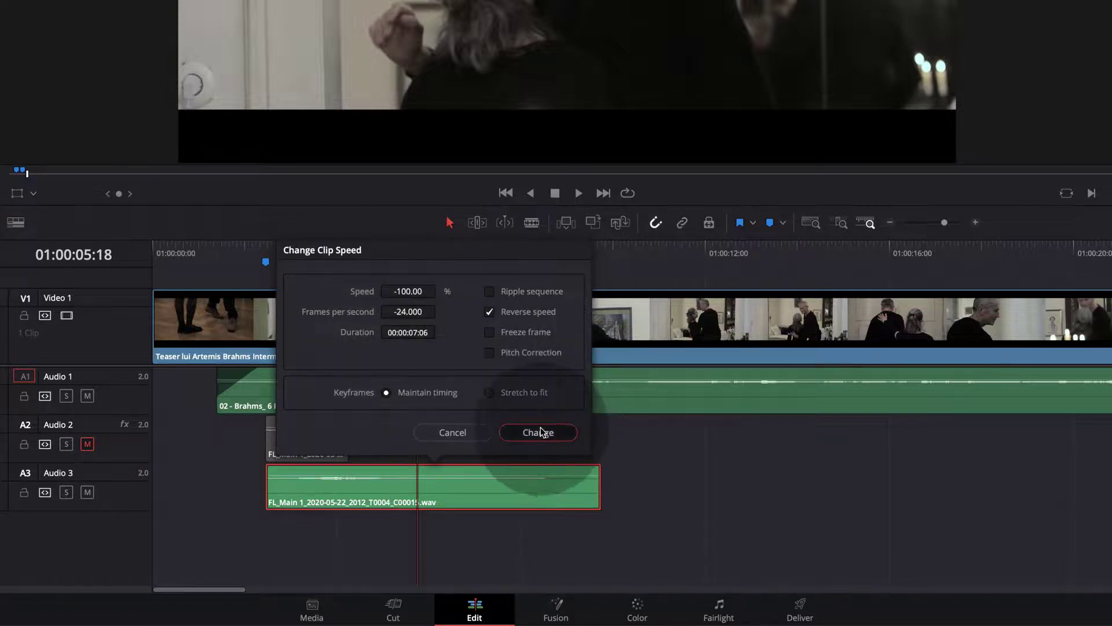
click(538, 432)
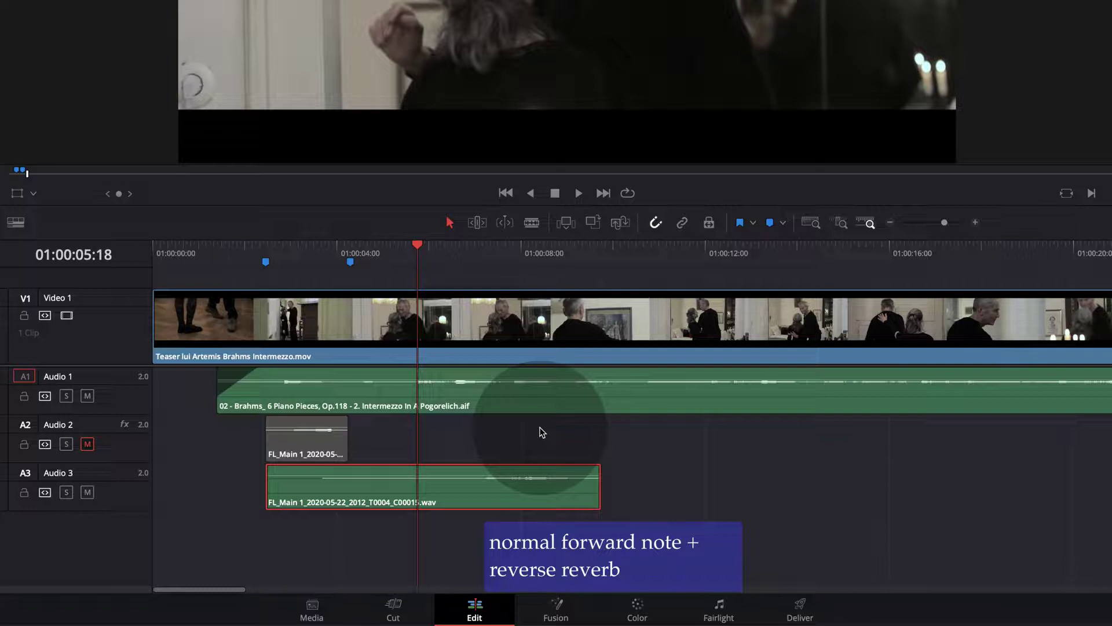
- Solo Audio 3 and play the re-reversed clip from its start at 01:00:02:12
mouse_move(411, 508)
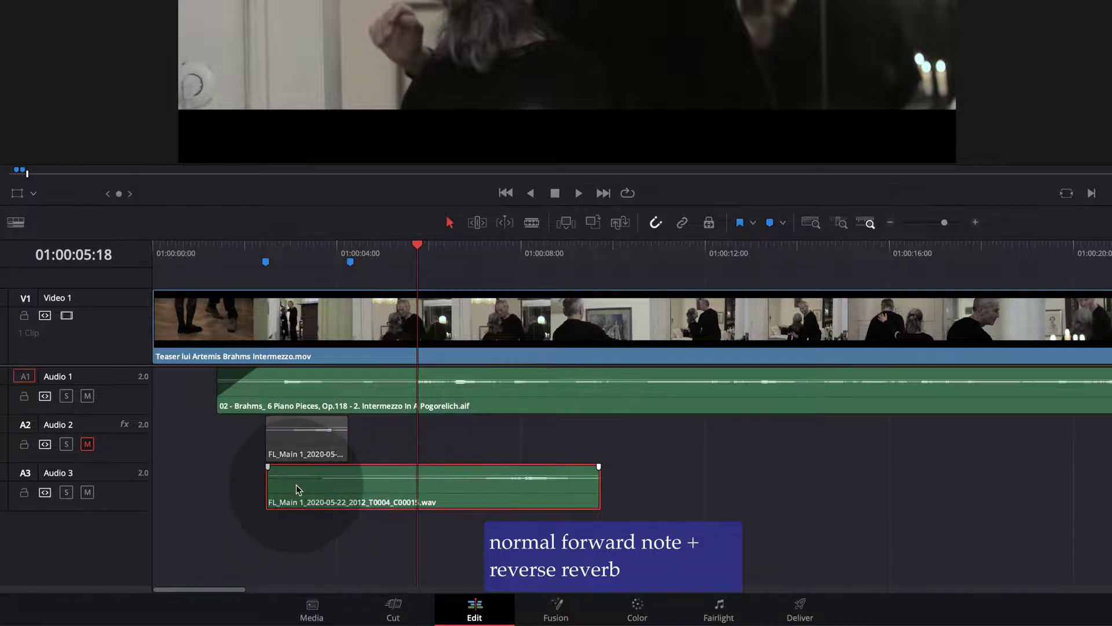
click(70, 492)
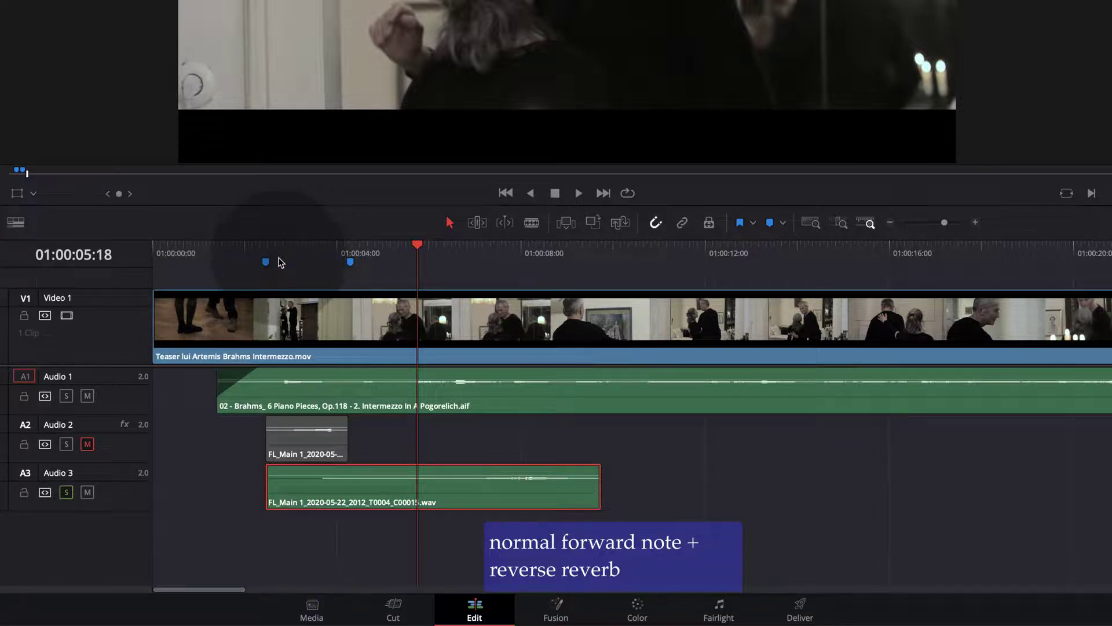
click(276, 264)
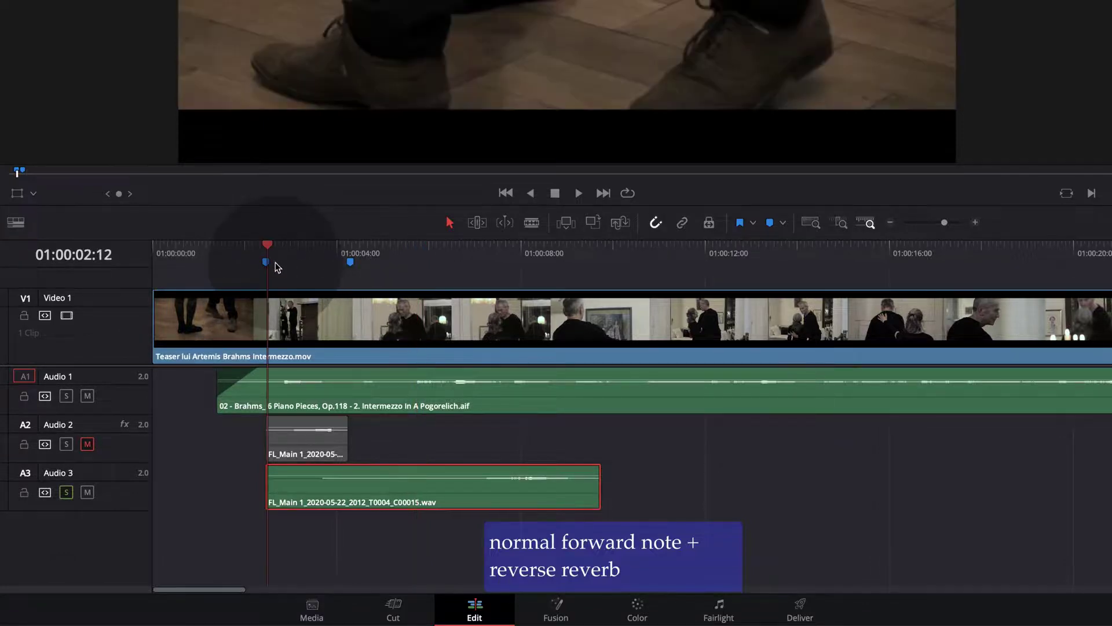
key(space)
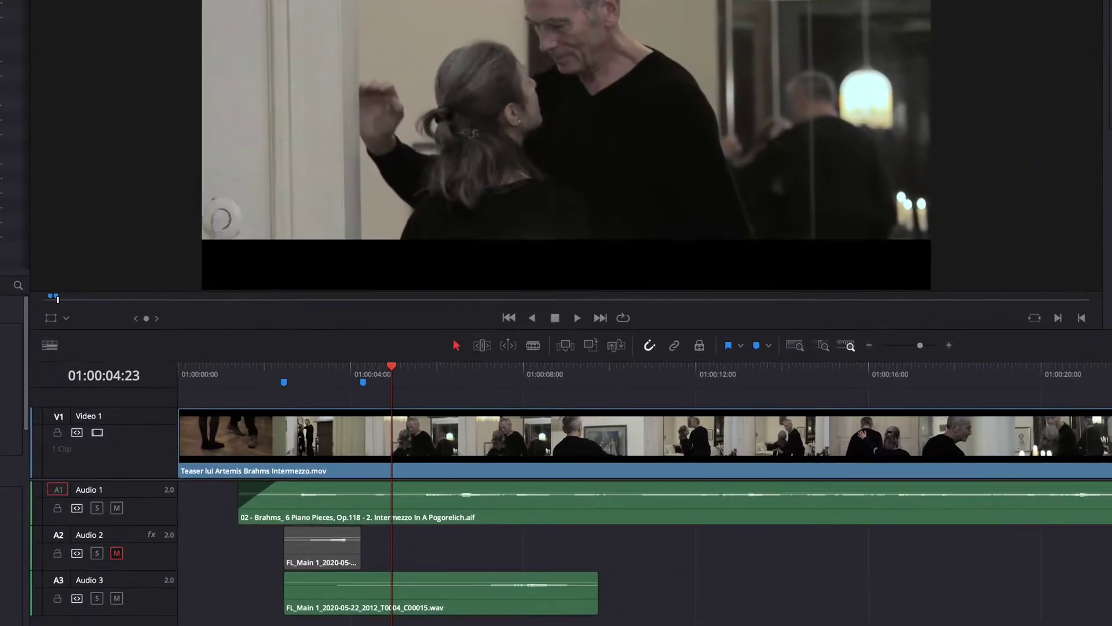
- Delete the reversed note clip from Audio 2
mouse_move(405, 582)
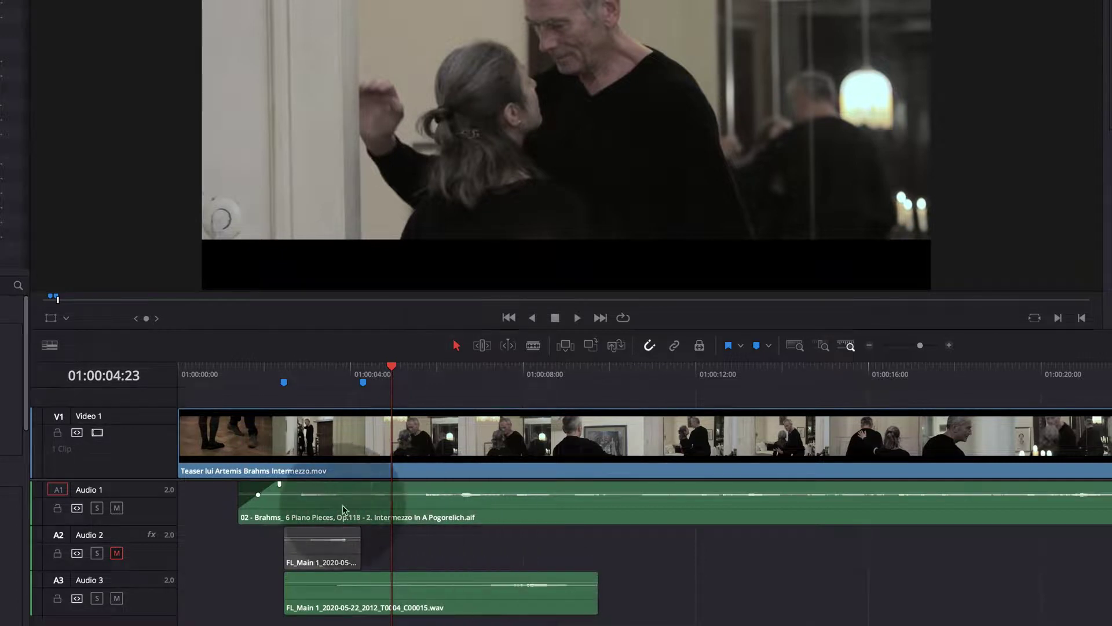
mouse_move(307, 493)
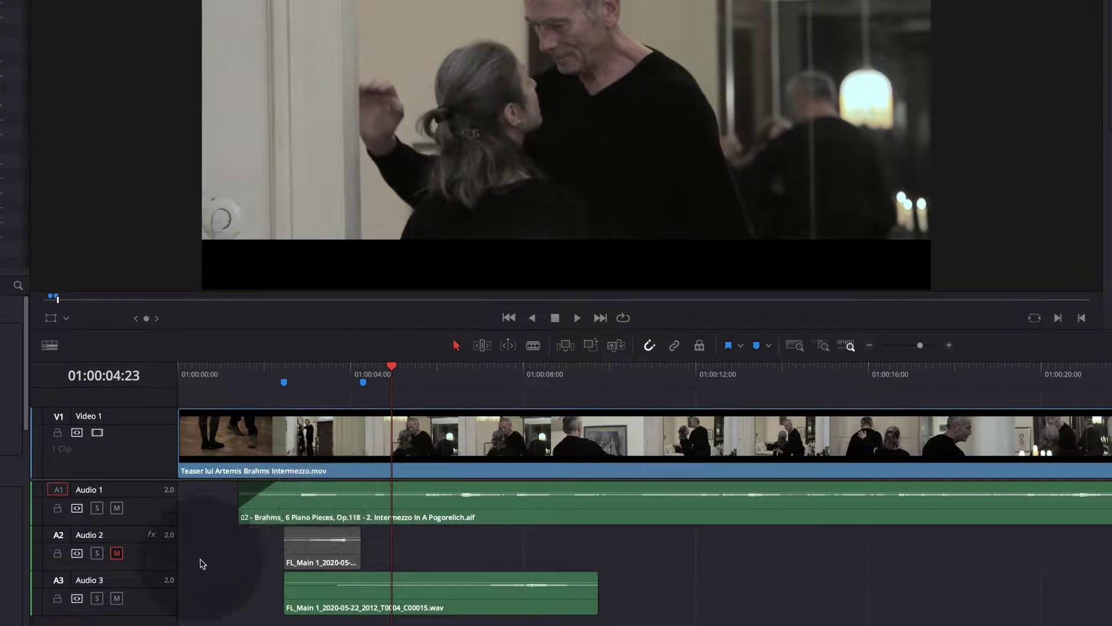
mouse_move(307, 552)
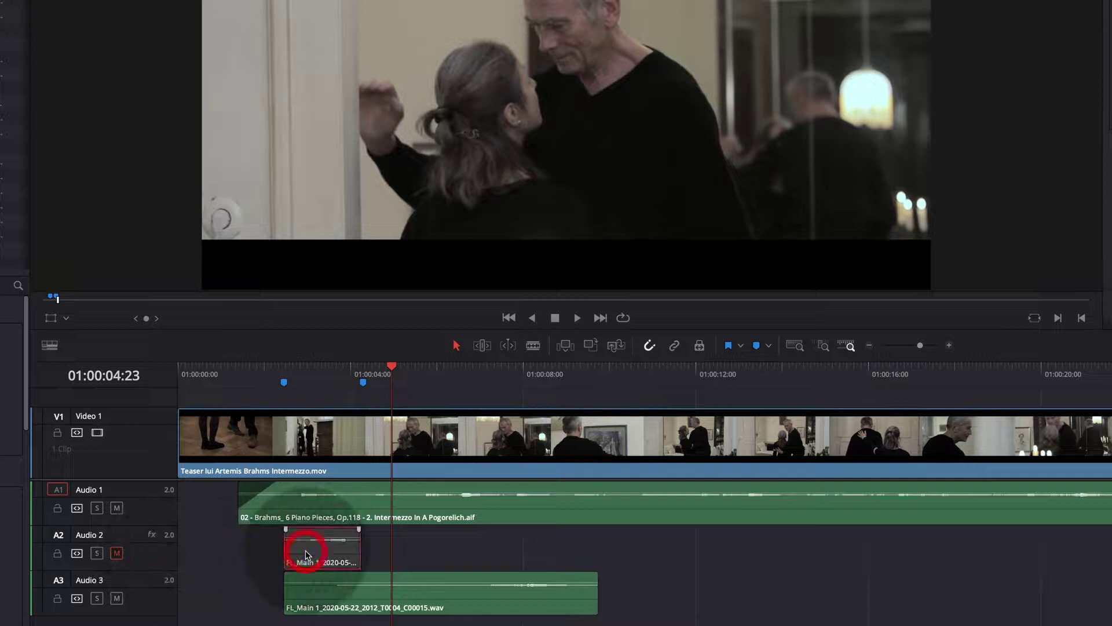
key(Delete)
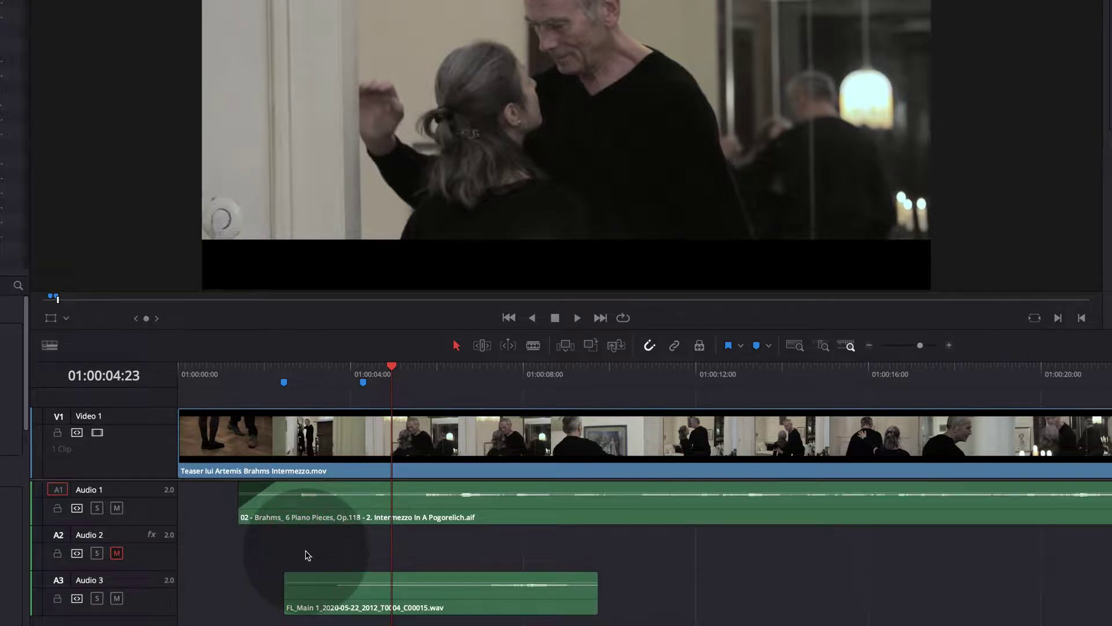
- Trim the start of the Audio 3 clip and move it earlier so it spans from the timeline start to Marker 2 at 01:00:04:07
mouse_move(288, 603)
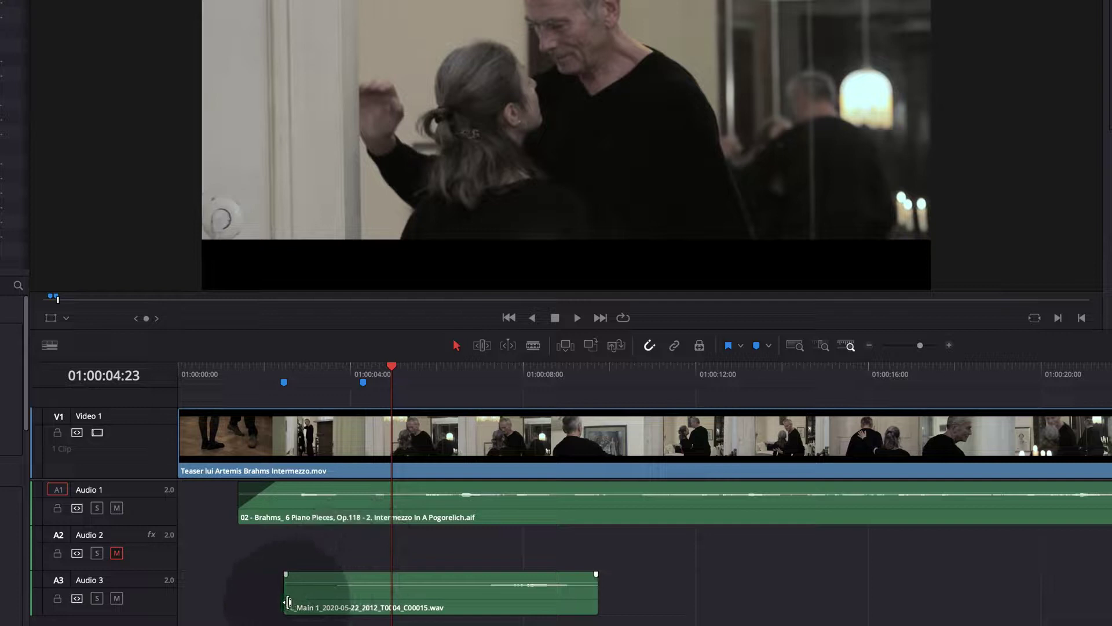
drag(282, 595, 389, 597)
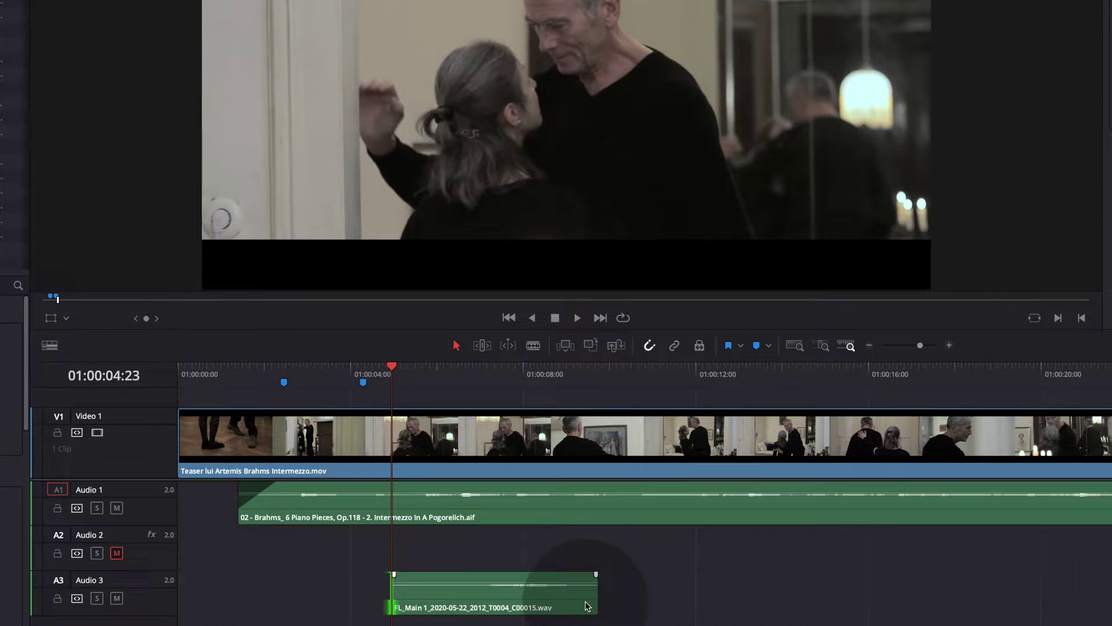
drag(588, 605, 336, 595)
drag(181, 595, 238, 594)
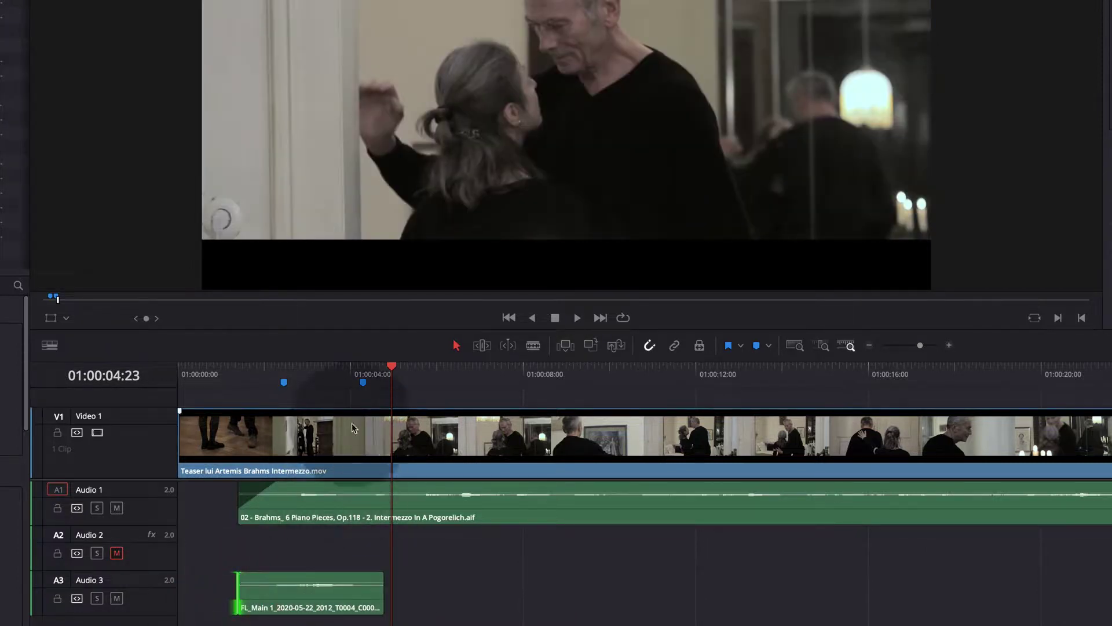
click(362, 374)
drag(341, 605, 323, 605)
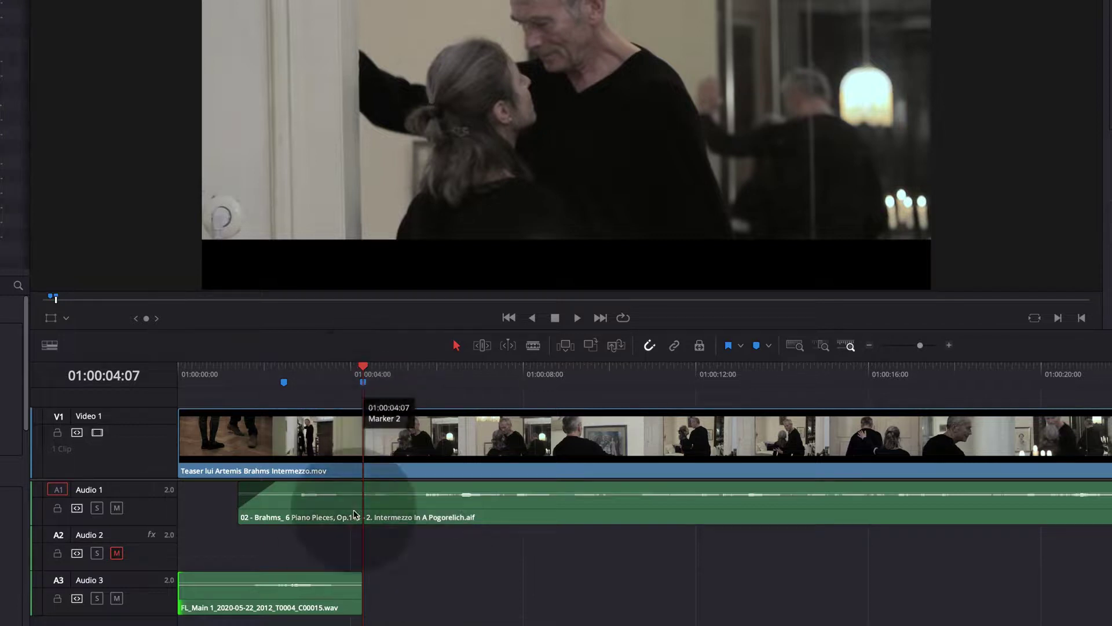
click(299, 562)
mouse_move(297, 595)
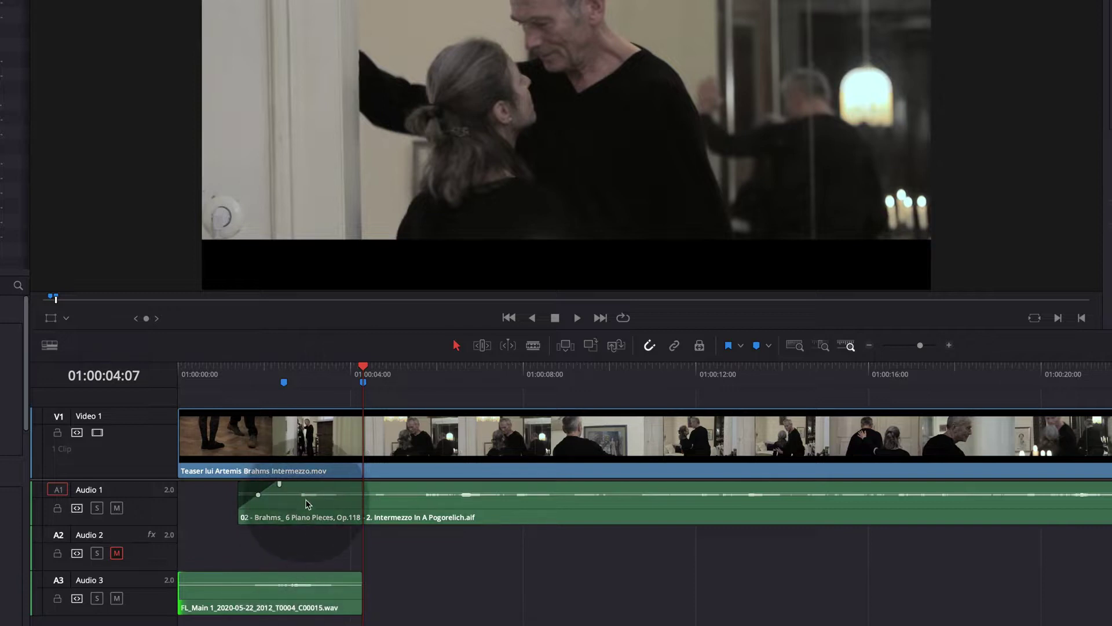
- Play the reverse reverb clip together with the Brahms music from just before the music clip begins
click(232, 387)
key(space)
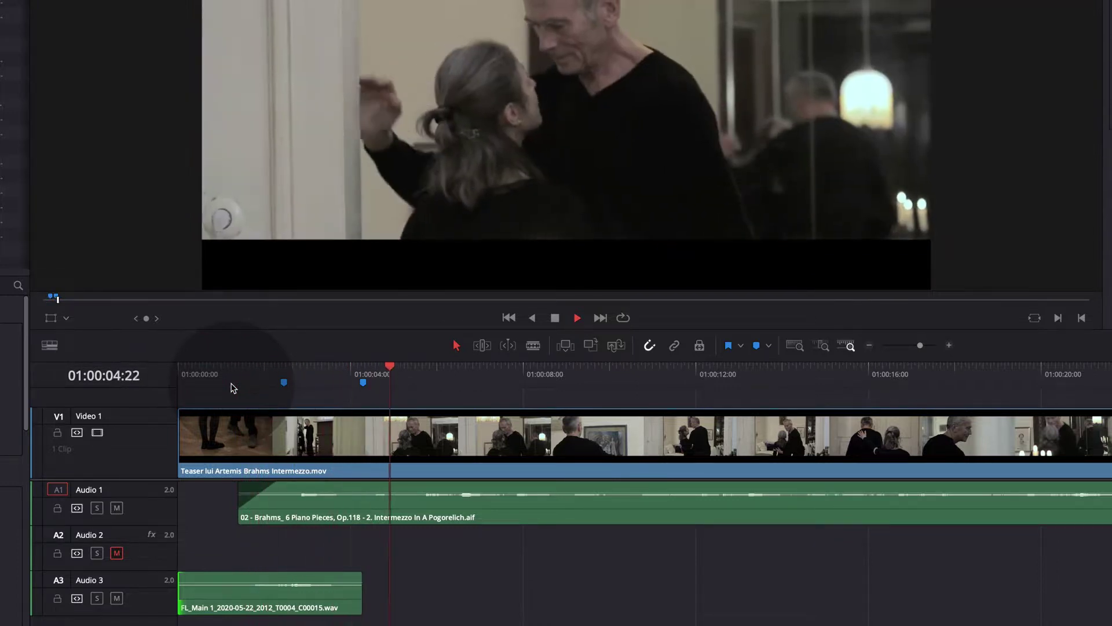
key(space)
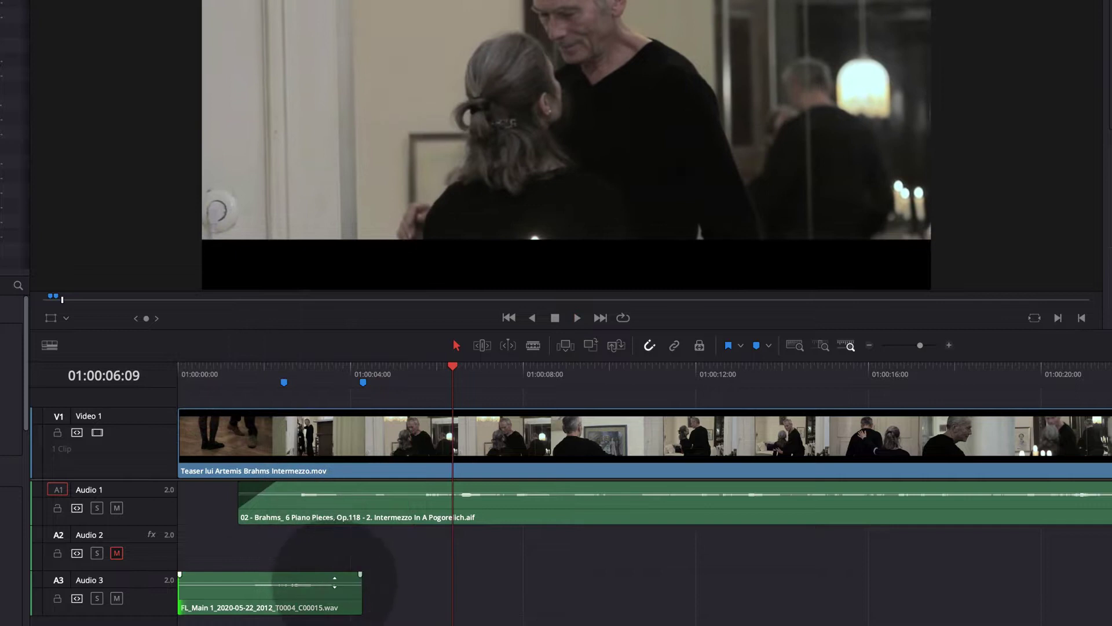
- Shorten the end of the Audio 3 clip with short fades at both ends, and play from the start of the timeline
drag(362, 593, 311, 576)
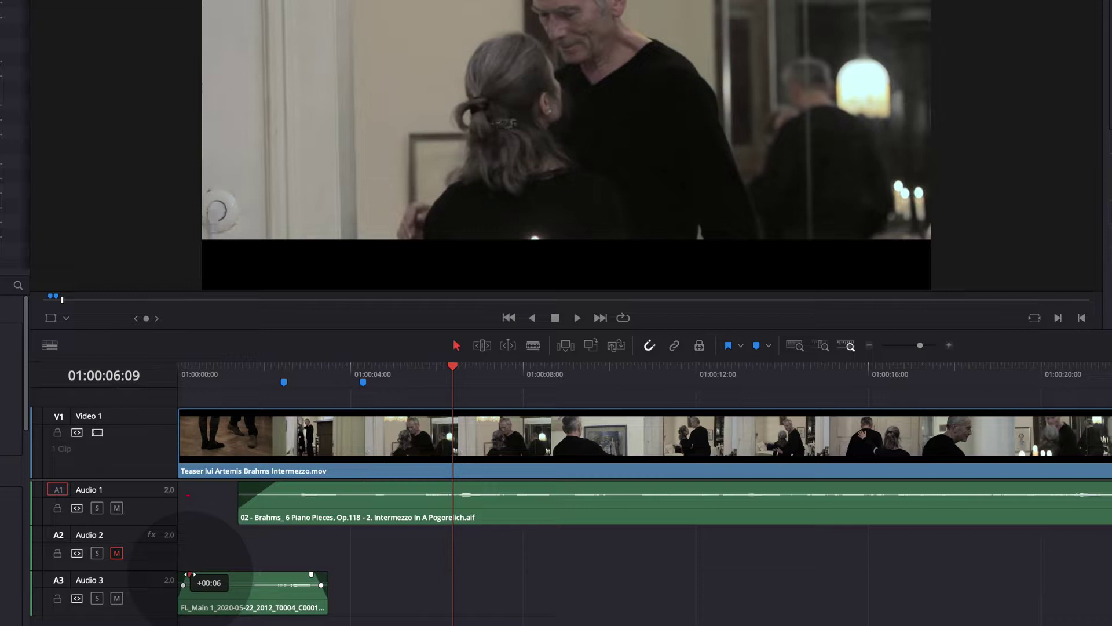
drag(189, 573, 190, 574)
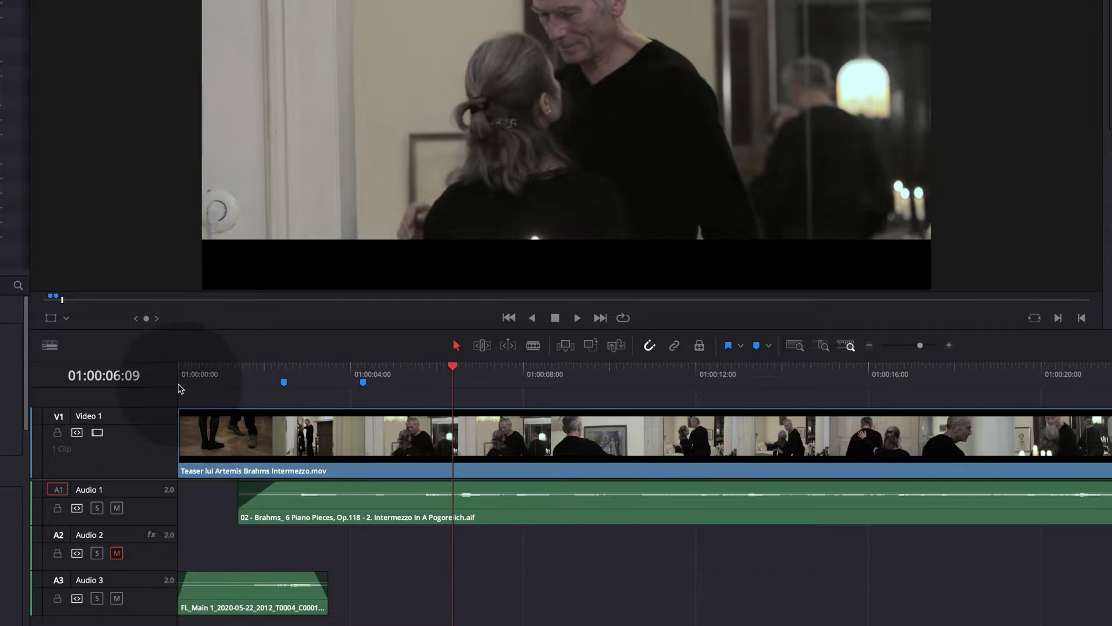
click(179, 386)
key(space)
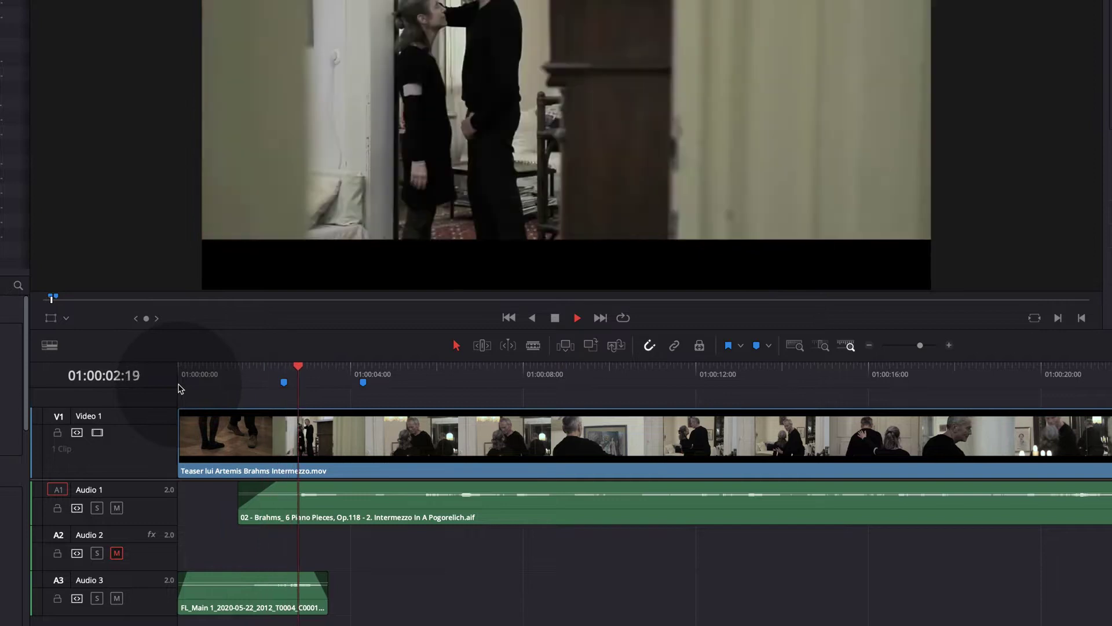
key(space)
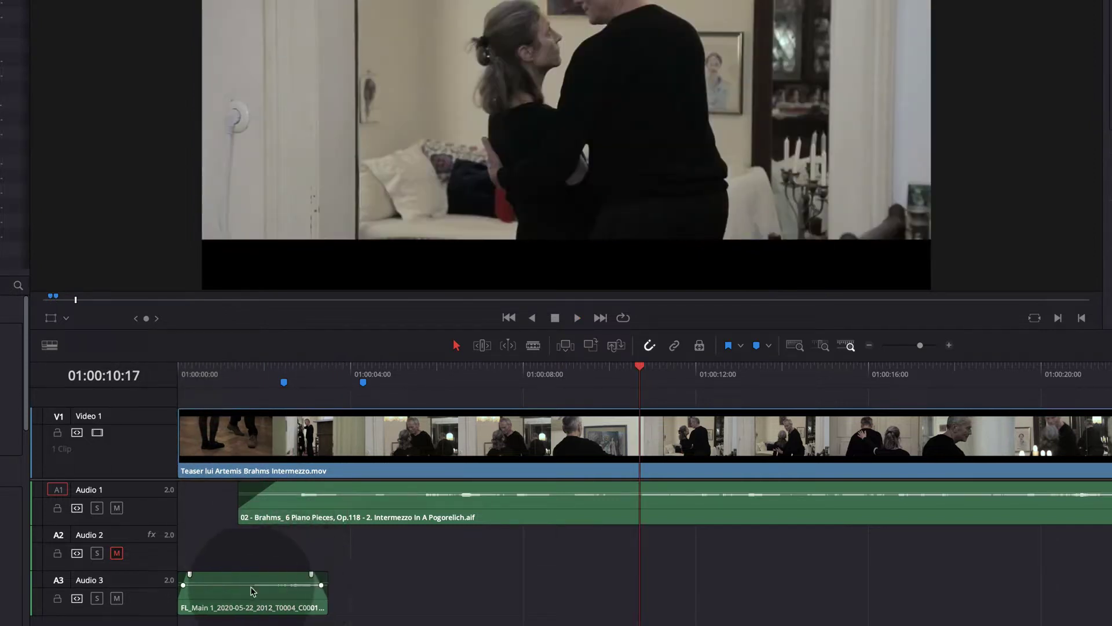
- Shift the Audio 3 clip slightly later against the music and play from just before the first marker
drag(258, 595, 263, 595)
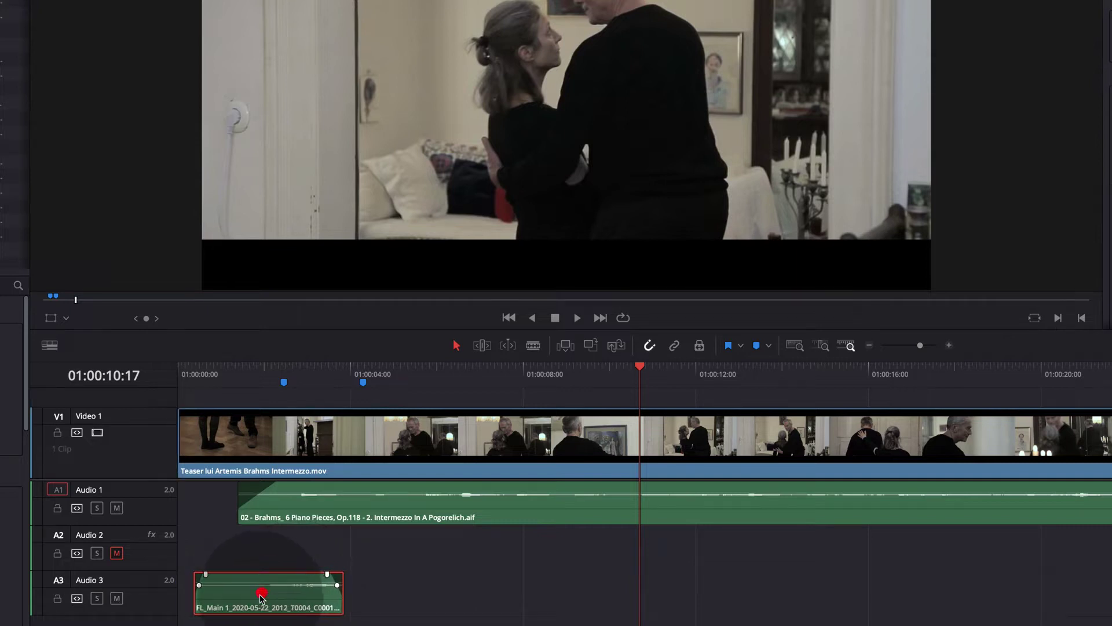
click(269, 384)
key(space)
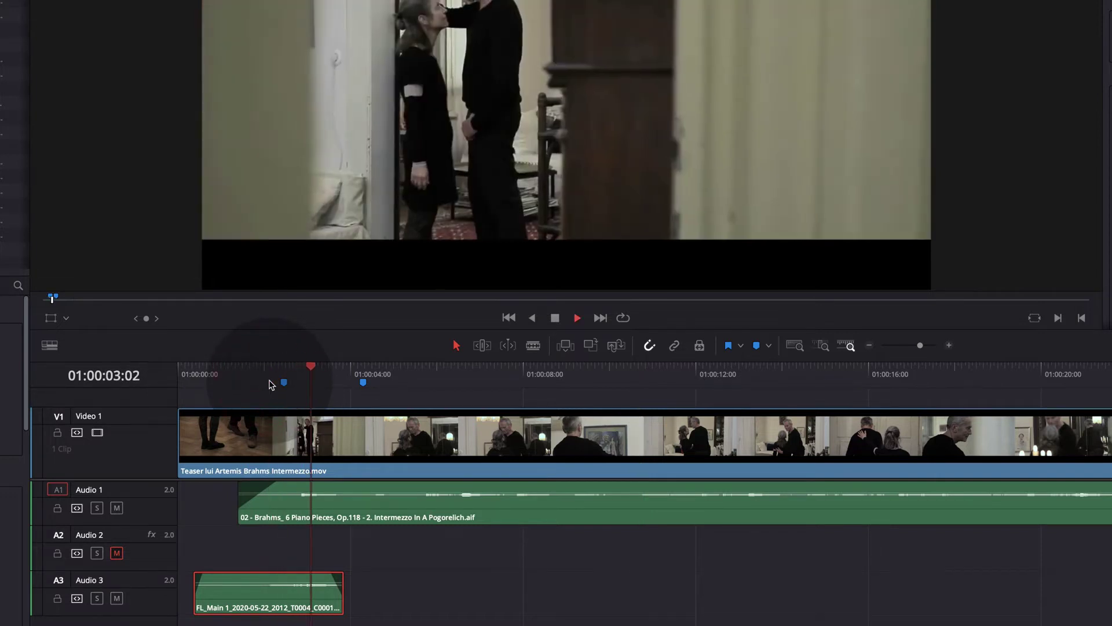